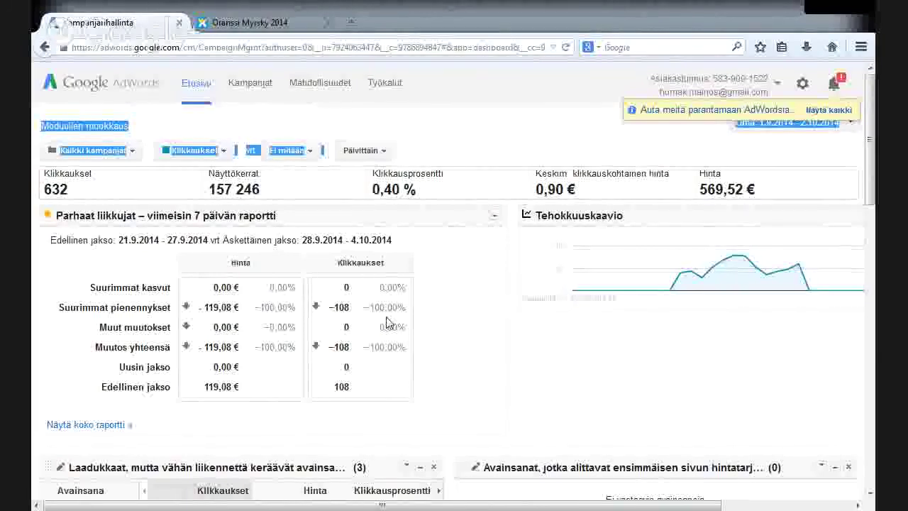
# Step: Start a new campaign of the type Hakuverkosto Display-valinnalla from the campaigns overview
pyautogui.click(255, 90)
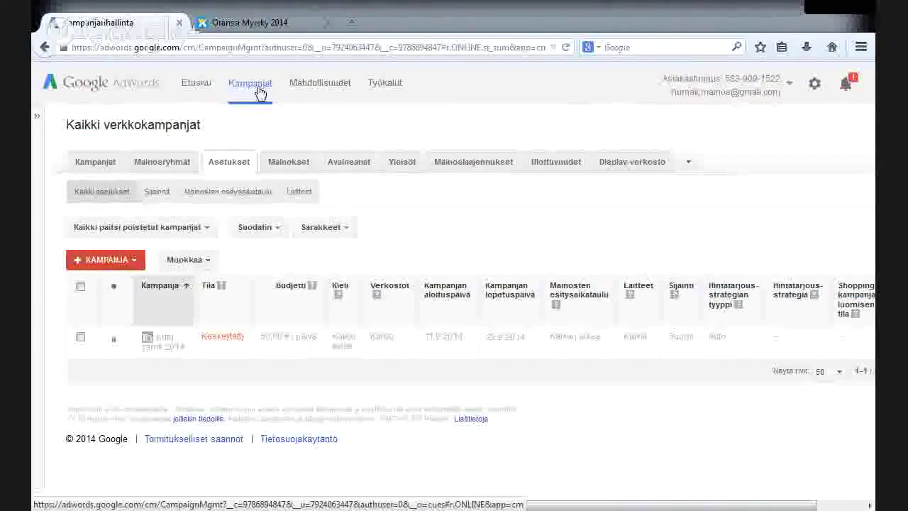
pyautogui.click(122, 266)
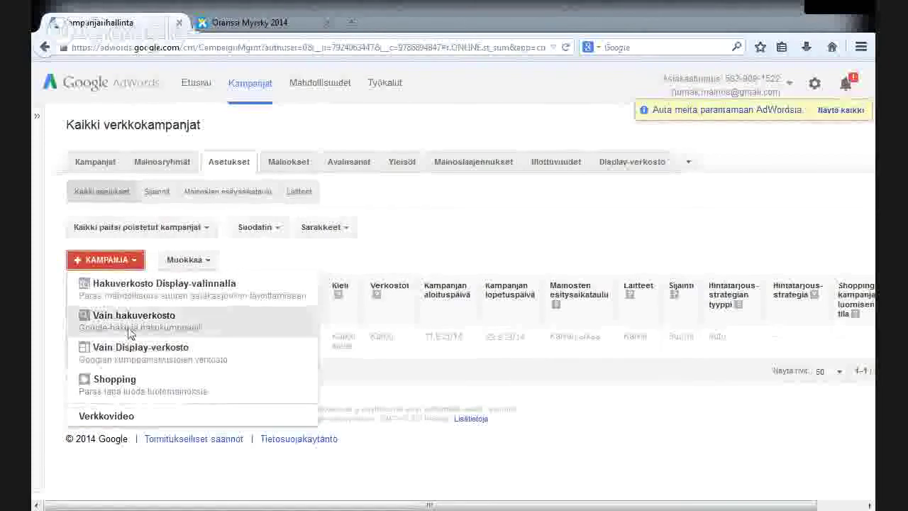
pyautogui.click(135, 288)
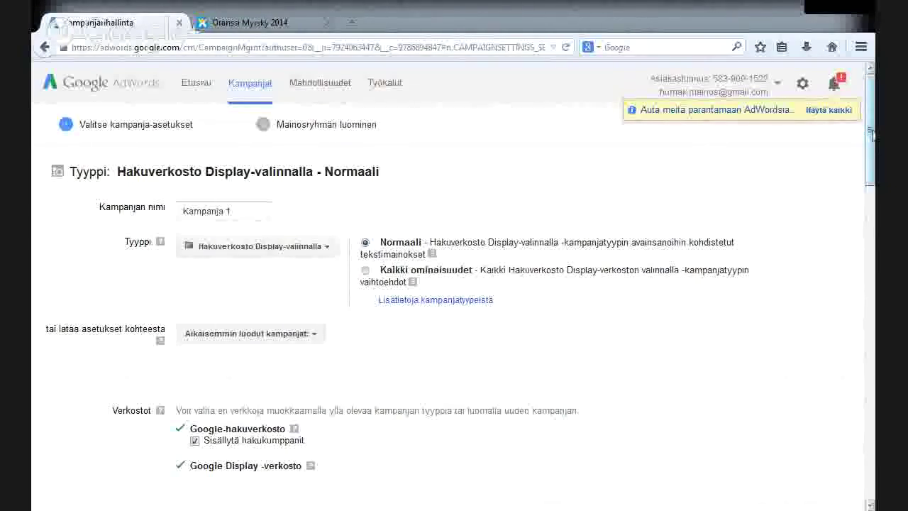
# Step: Name the new campaign Oranssimyrsky2014, replacing the default name
pyautogui.moveTo(871, 136)
pyautogui.mouseDown()
pyautogui.moveTo(871, 154)
pyautogui.moveTo(870, 134)
pyautogui.mouseUp()
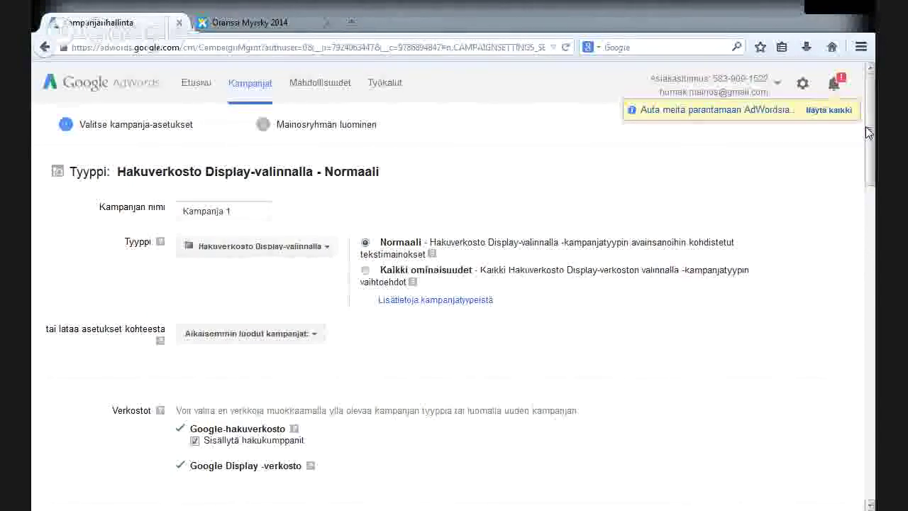
pyautogui.moveTo(871, 130); pyautogui.dragTo(872, 144)
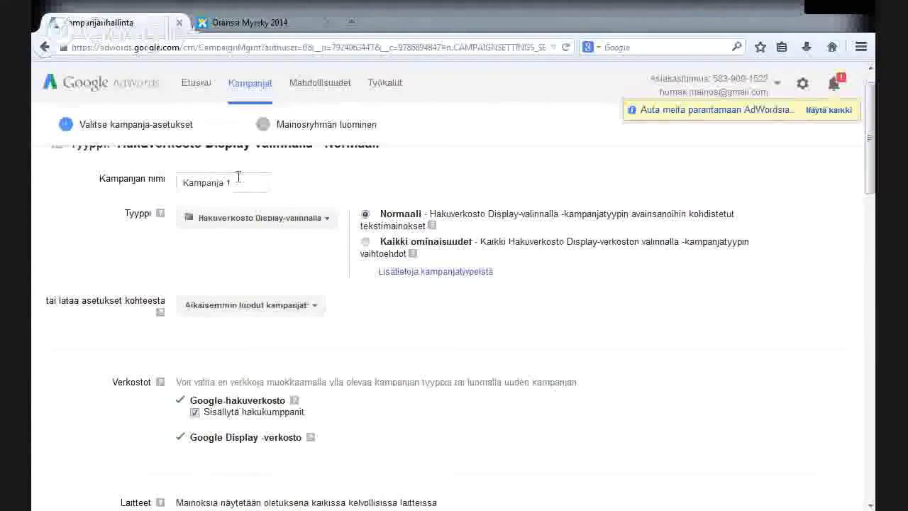
pyautogui.moveTo(237, 179); pyautogui.dragTo(81, 187)
pyautogui.write('Oranssi')
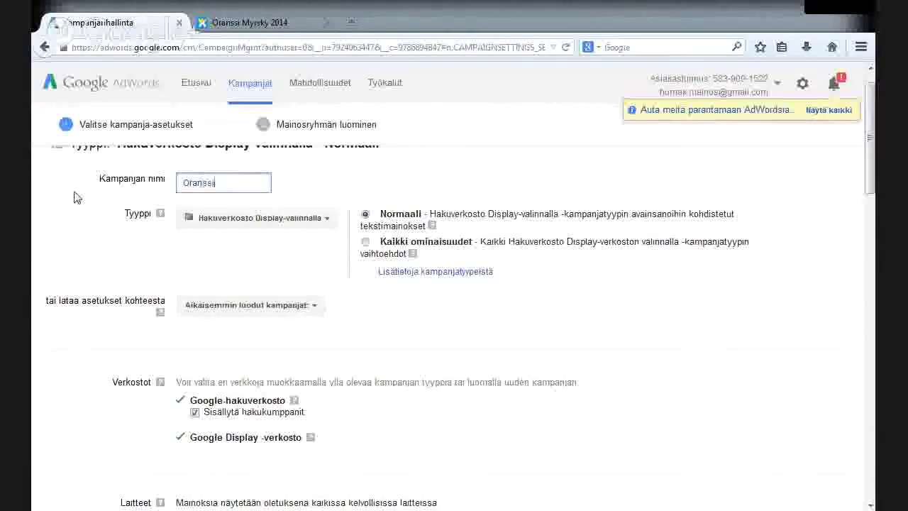
pyautogui.write('muy')
pyautogui.press('BackSpace')
pyautogui.press('BackSpace')
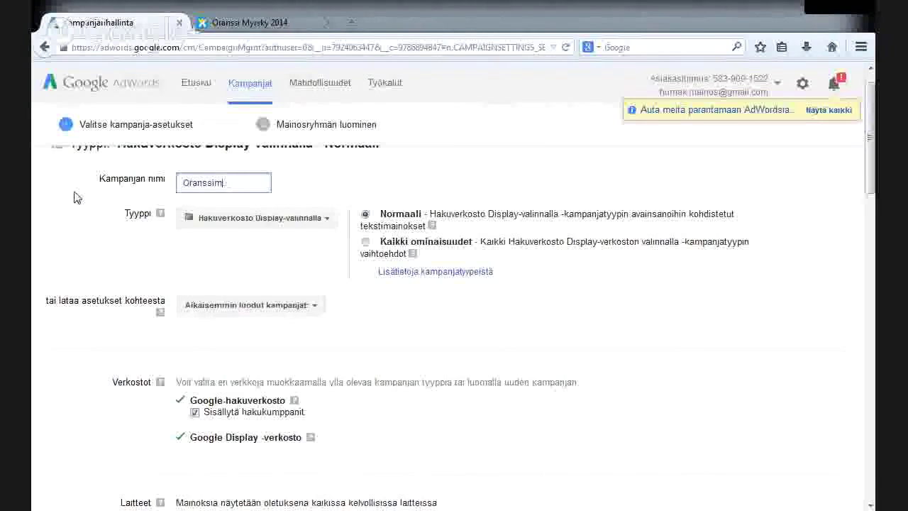
pyautogui.write('yrsku')
pyautogui.press('BackSpace')
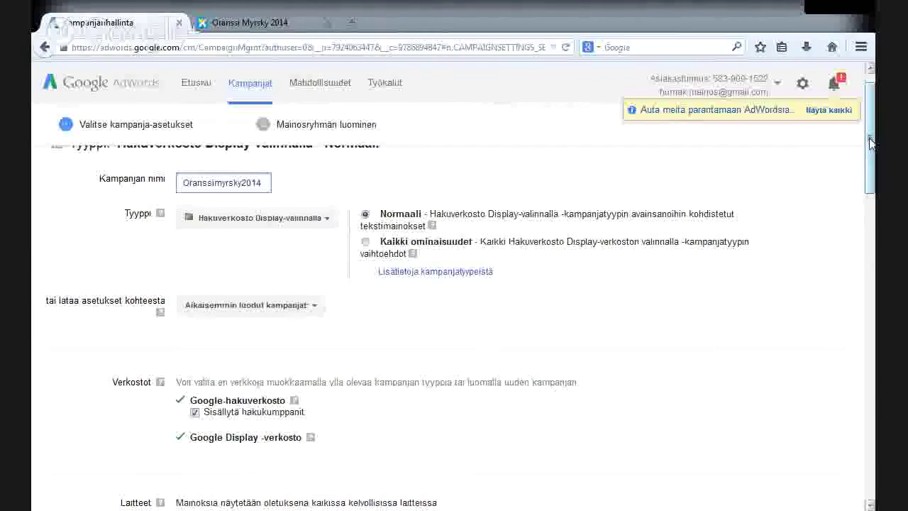
# Step: Switch the campaign's location targeting to self-chosen locations and add the municipality Jyväskylä, Suomi
pyautogui.moveTo(871, 141); pyautogui.dragTo(871, 146)
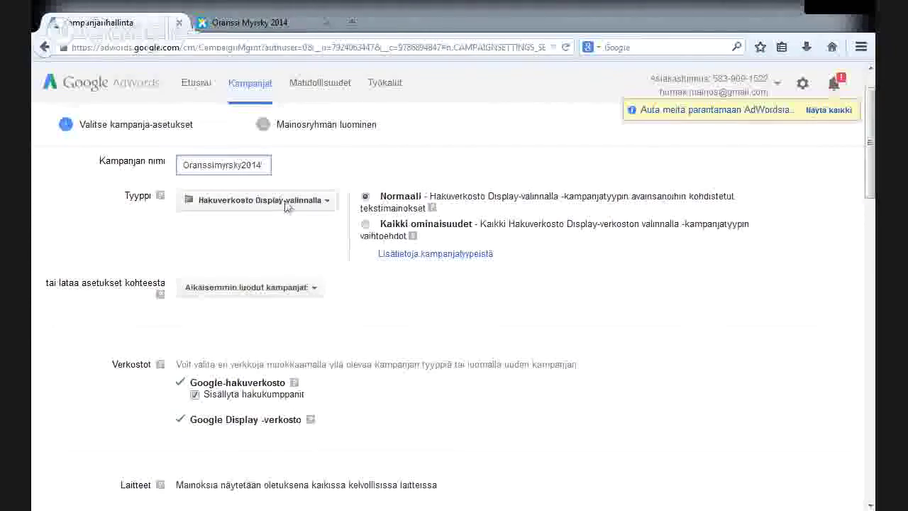
pyautogui.moveTo(870, 174); pyautogui.dragTo(870, 202)
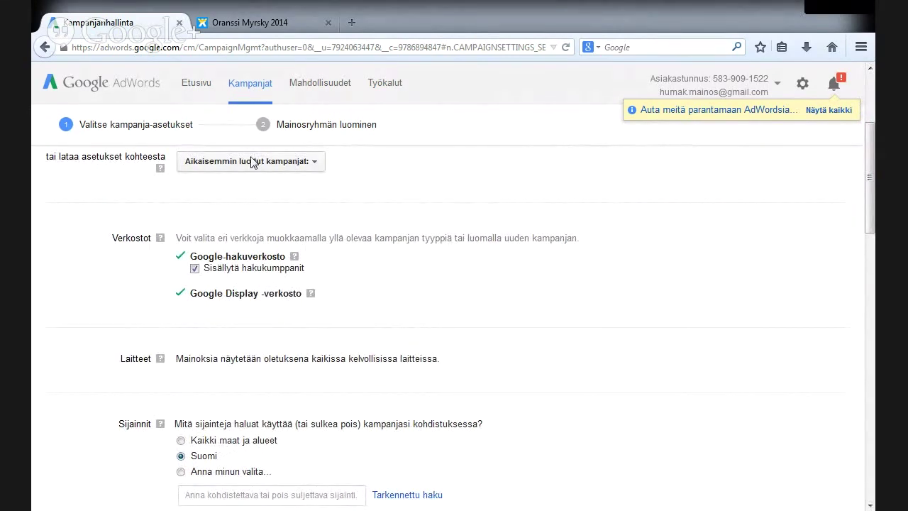
pyautogui.scroll(-3, 252, 162)
pyautogui.click(181, 254)
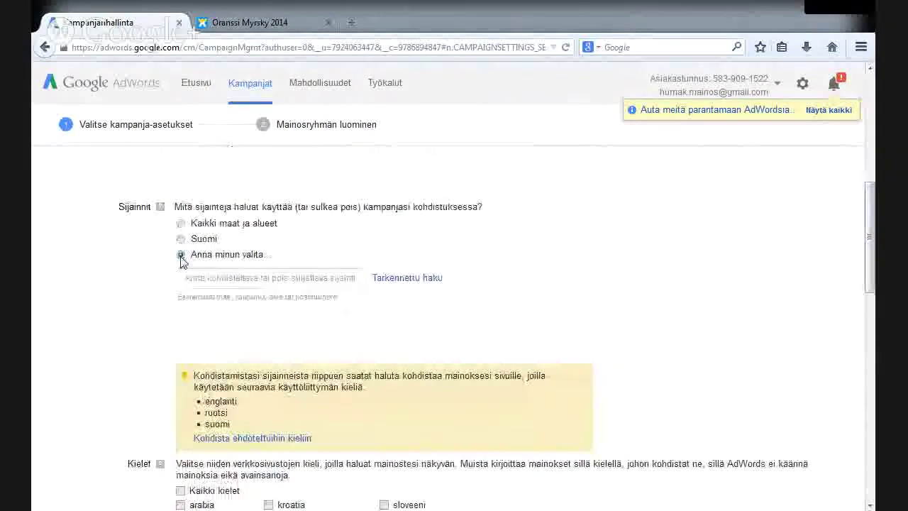
pyautogui.click(210, 277)
pyautogui.write('Jyväs')
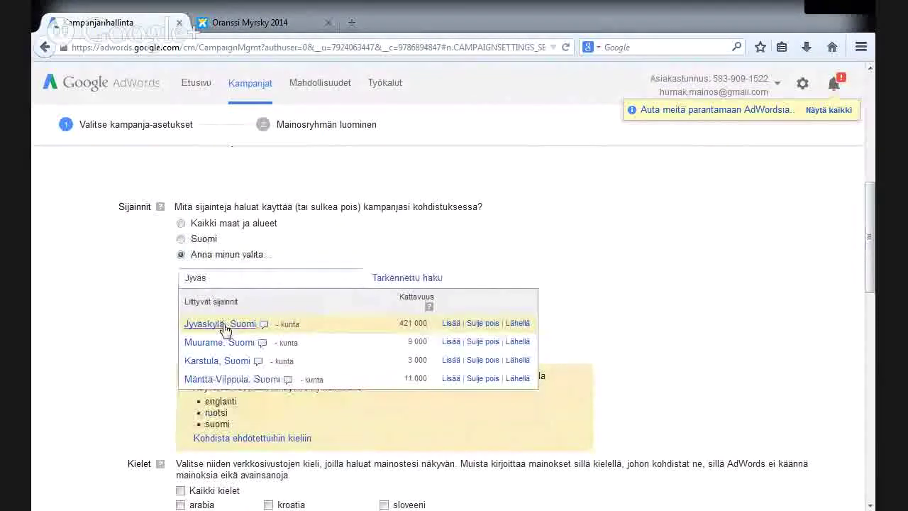
pyautogui.click(216, 325)
# Step: Add the municipalities Muurame, Suomi and Keuruu, Suomi to the campaign's target locations
pyautogui.click(227, 324)
pyautogui.write('M')
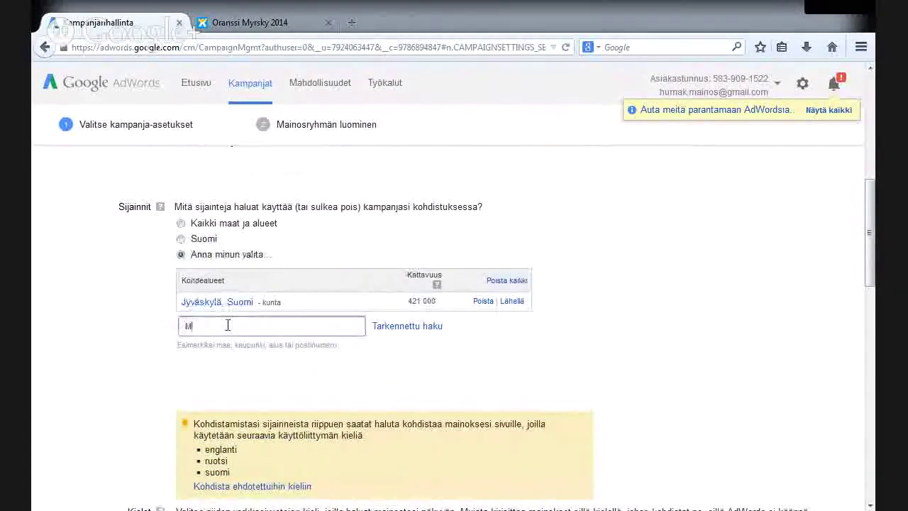
pyautogui.write('uura')
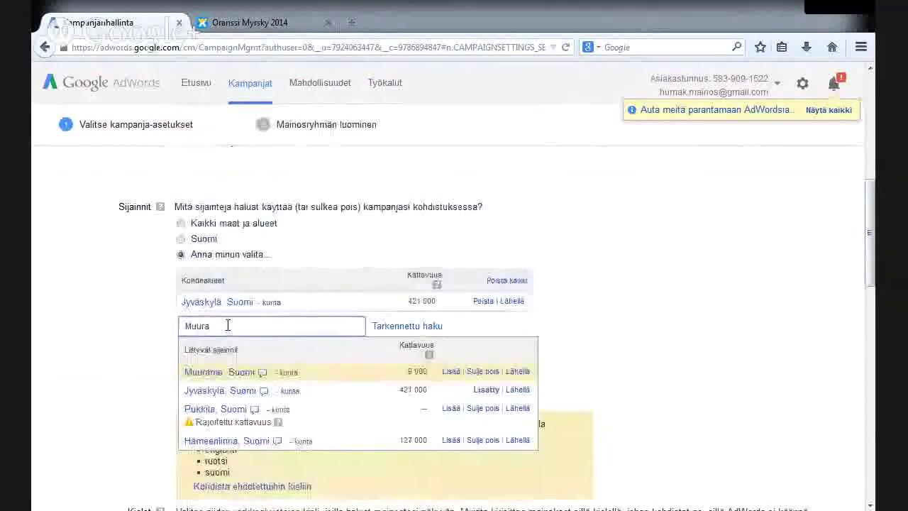
pyautogui.click(228, 378)
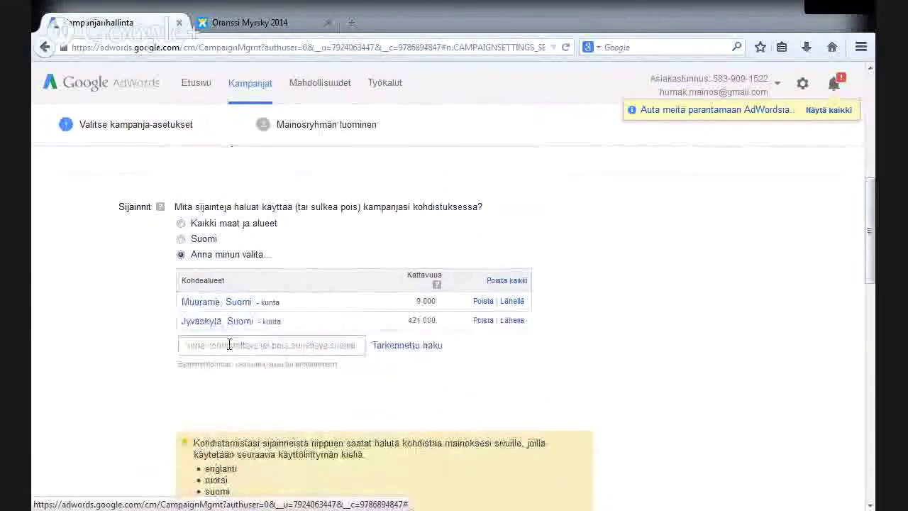
pyautogui.write('Keuruu')
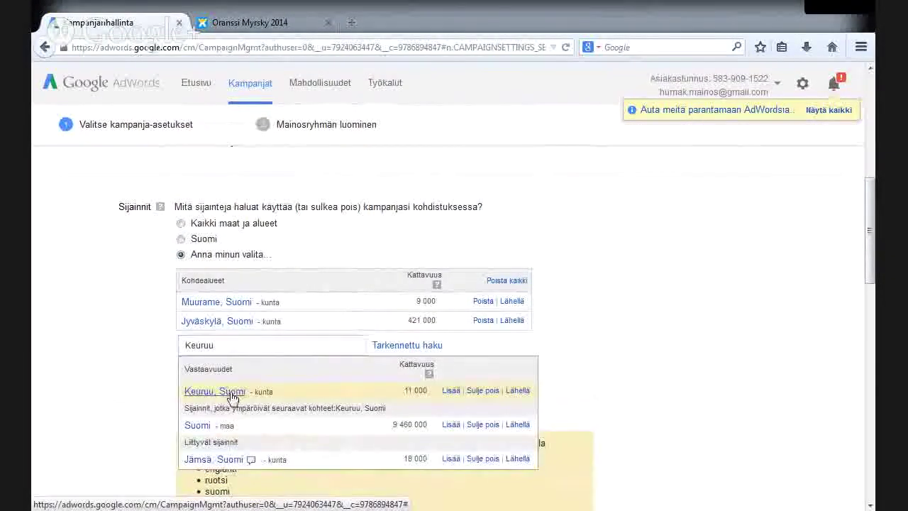
pyautogui.click(232, 395)
# Step: Show the locations near Keuruu and add Jämsä, Mänttä-Vilppula, Virrat, Saarijärvi and Ähtäri as targets
pyautogui.click(516, 302)
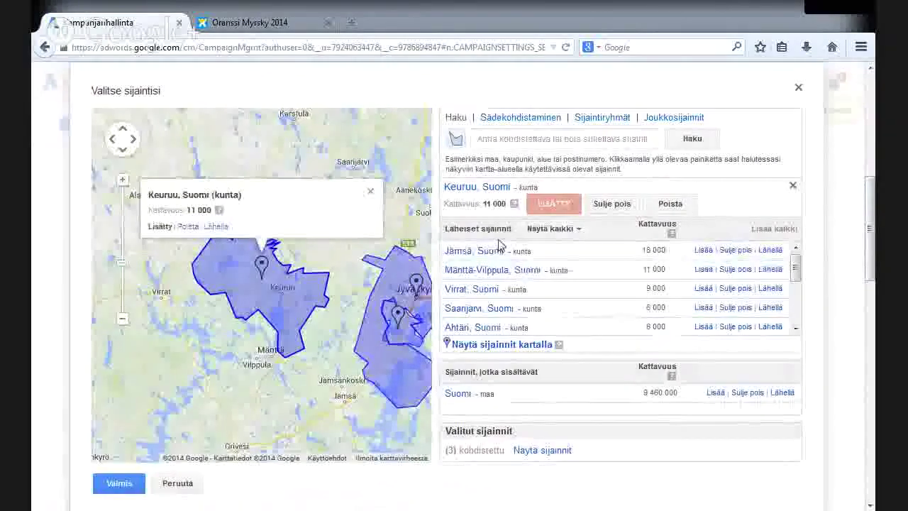
pyautogui.click(702, 251)
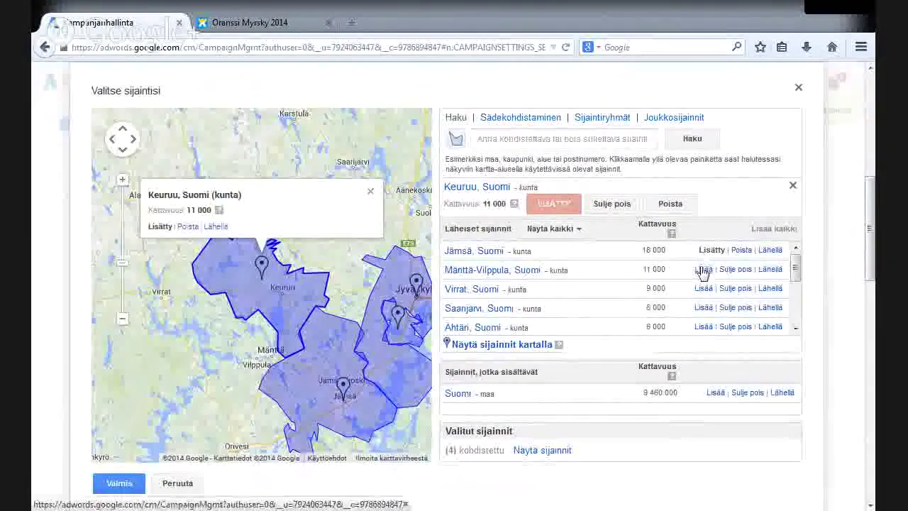
pyautogui.click(702, 269)
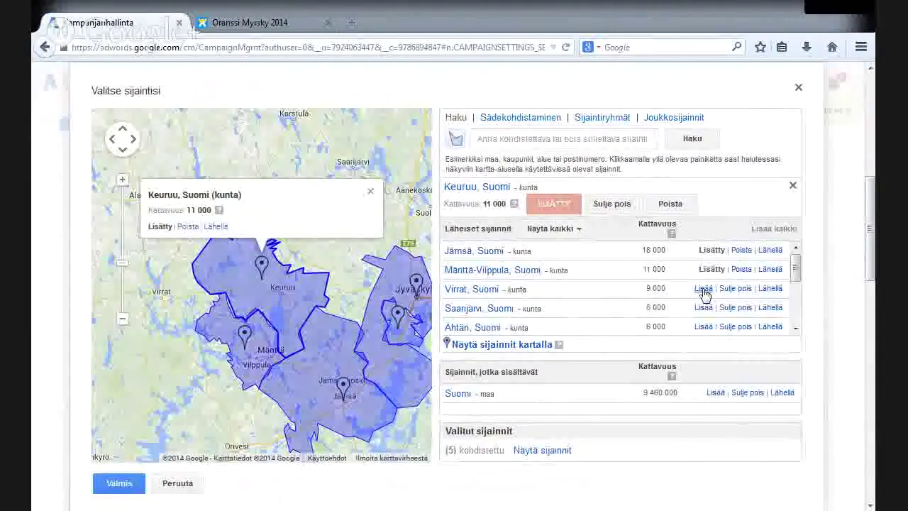
pyautogui.click(703, 289)
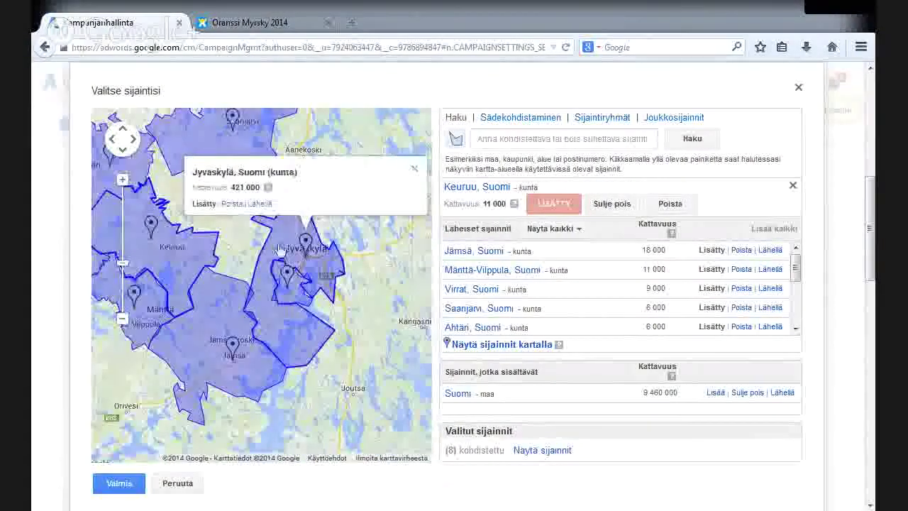
# Step: Show the locations near Jyväskylä and add Laukaa, Äänekoski, Joutsa and Uurainen as targets
pyautogui.click(258, 204)
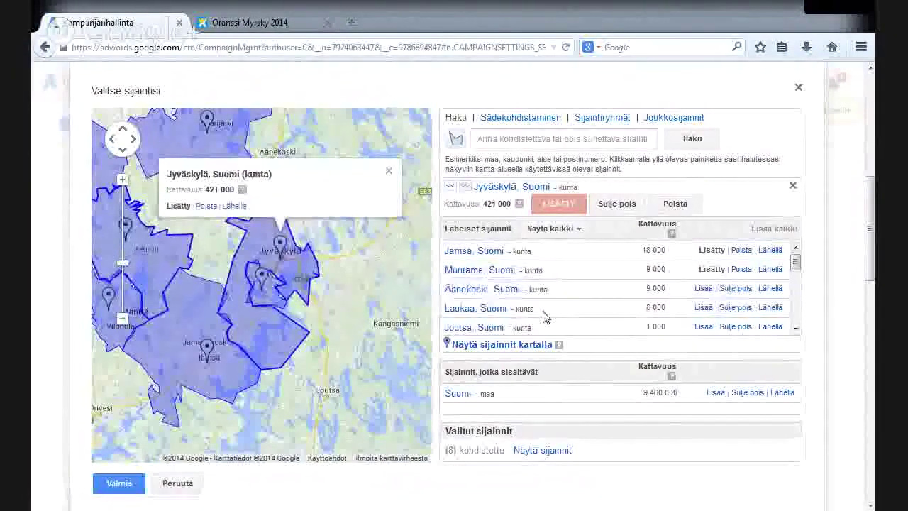
pyautogui.click(703, 310)
pyautogui.click(703, 288)
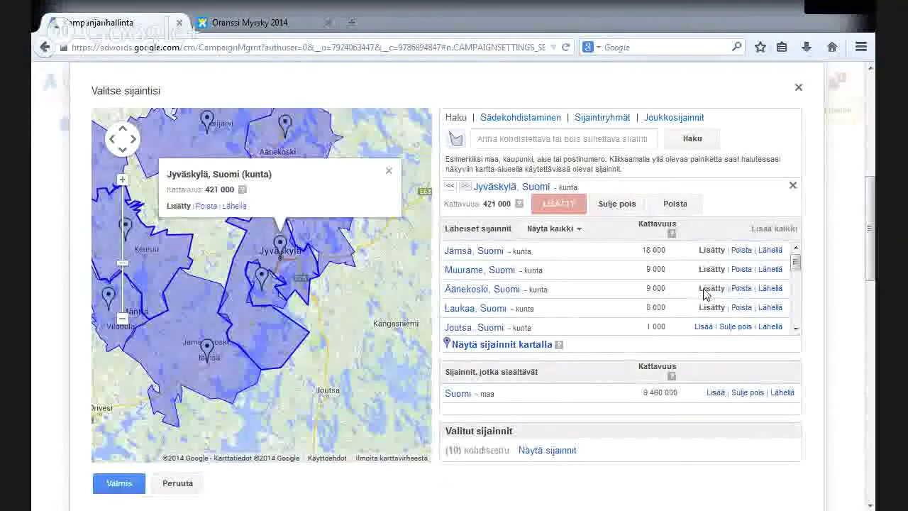
pyautogui.click(704, 328)
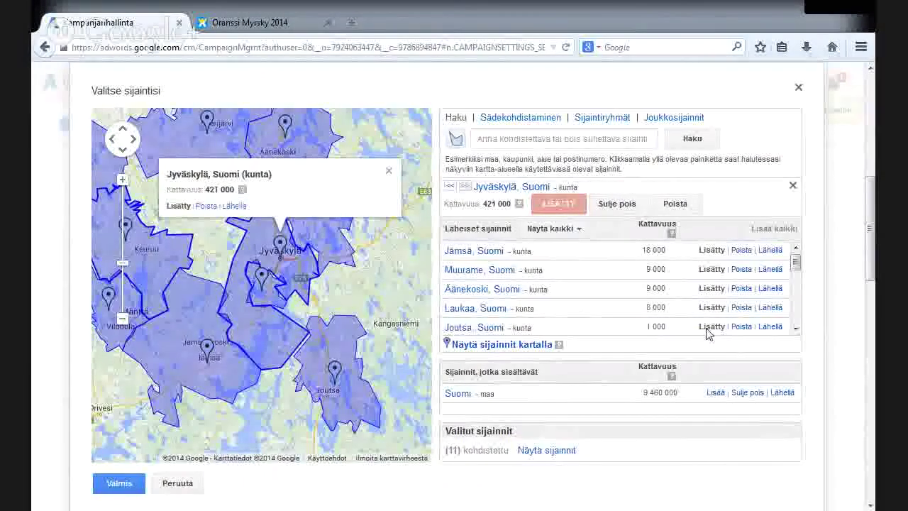
pyautogui.scroll(-2, 705, 283)
pyautogui.click(705, 273)
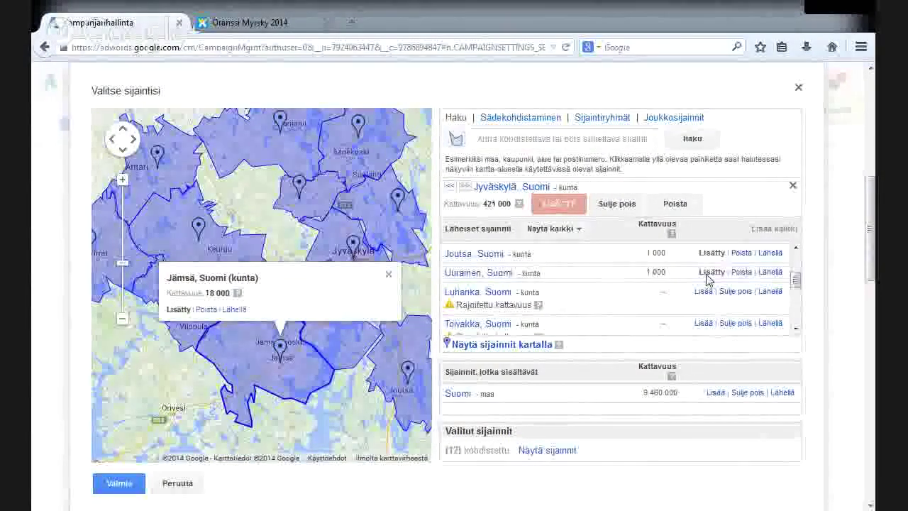
# Step: Add Luhanka, Toivakka and Multia from Jyväskylä's nearby locations to the targets
pyautogui.click(704, 292)
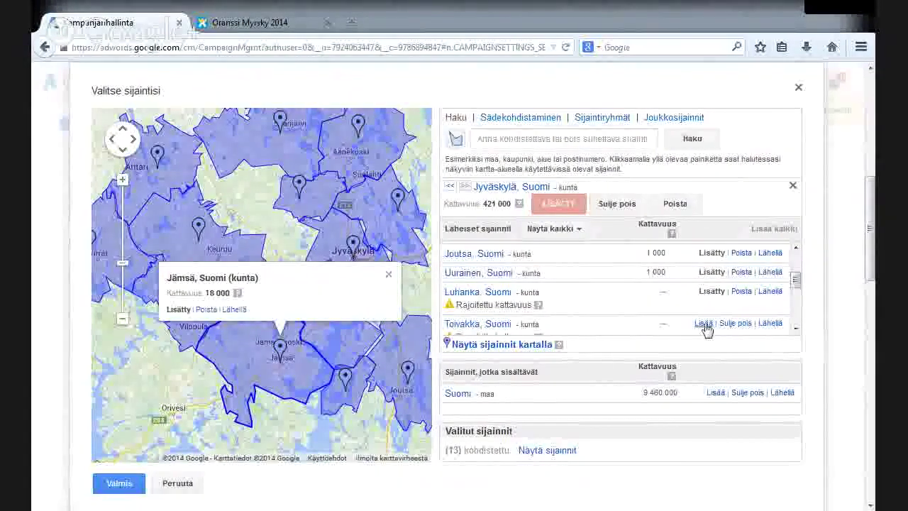
pyautogui.click(705, 324)
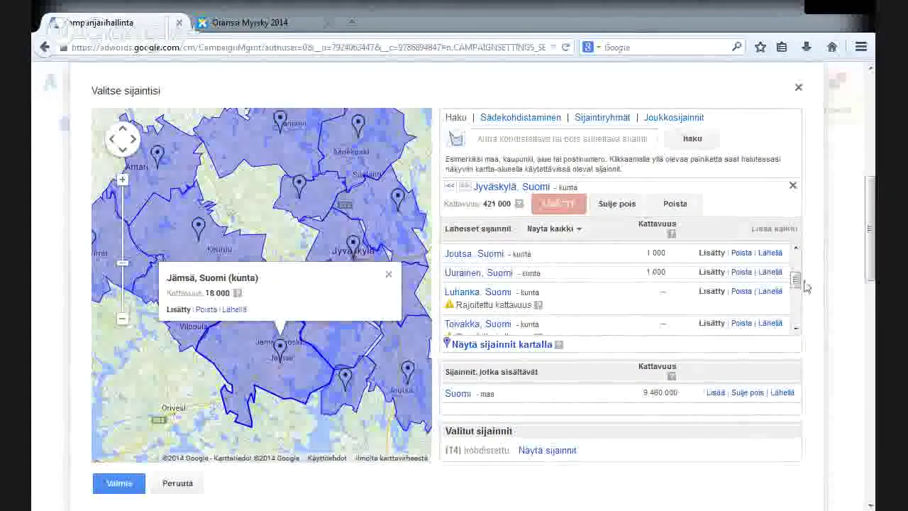
pyautogui.moveTo(799, 285); pyautogui.dragTo(796, 298)
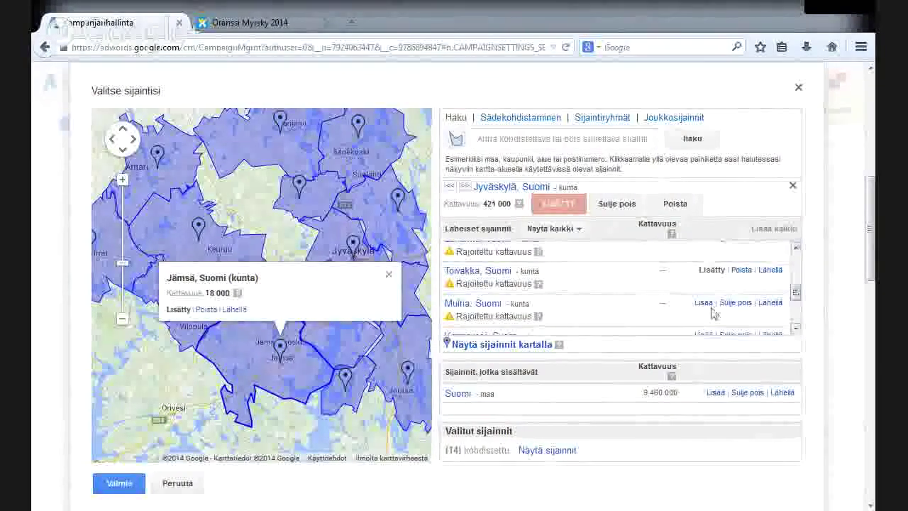
pyautogui.click(704, 304)
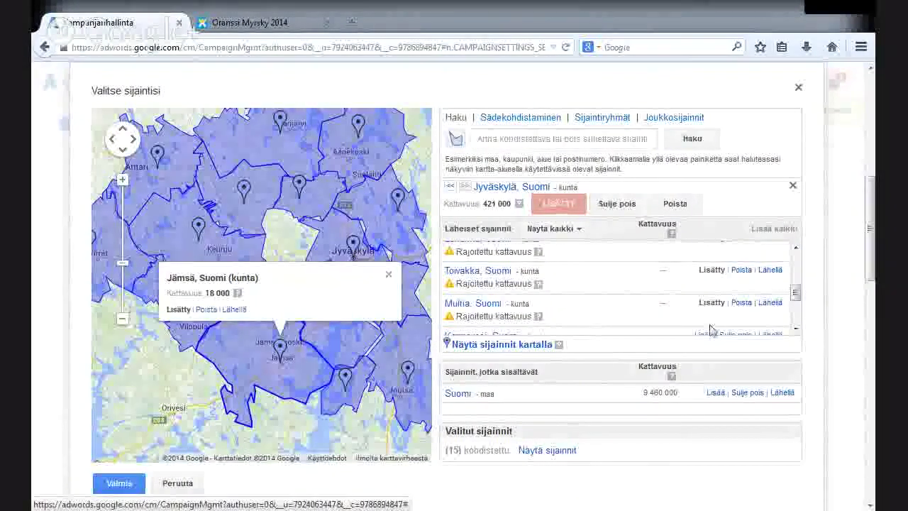
# Step: Add Konnevesi, Petäjävesi and Kuhmoinen from the nearby locations and apply the location selection to the campaign
pyautogui.scroll(-1, 795, 306)
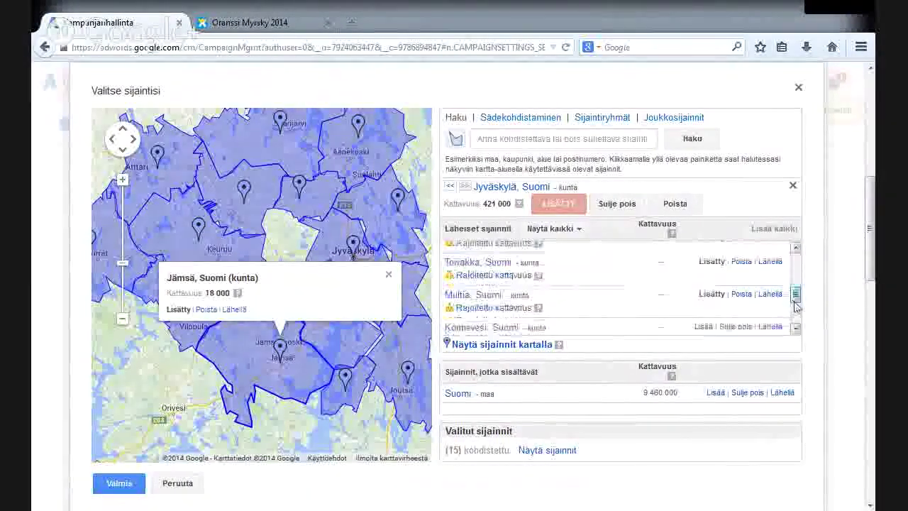
pyautogui.click(703, 317)
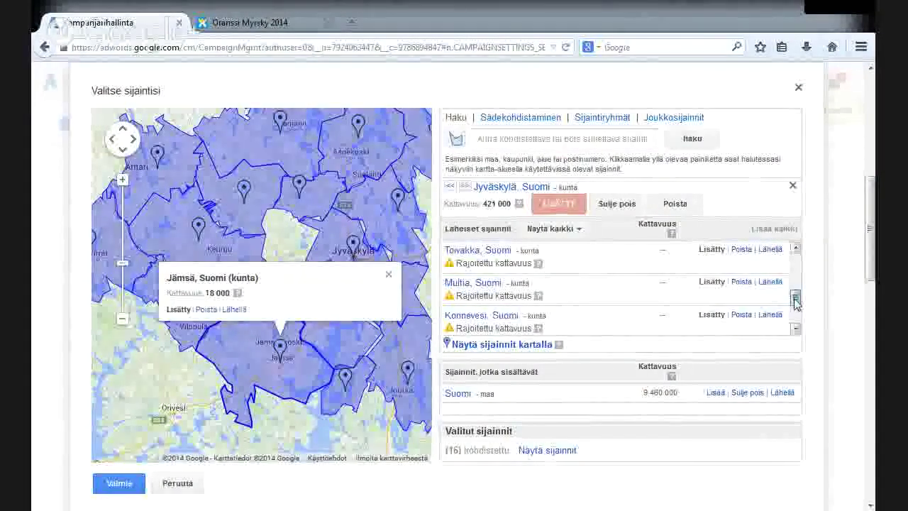
pyautogui.moveTo(795, 300); pyautogui.dragTo(796, 307)
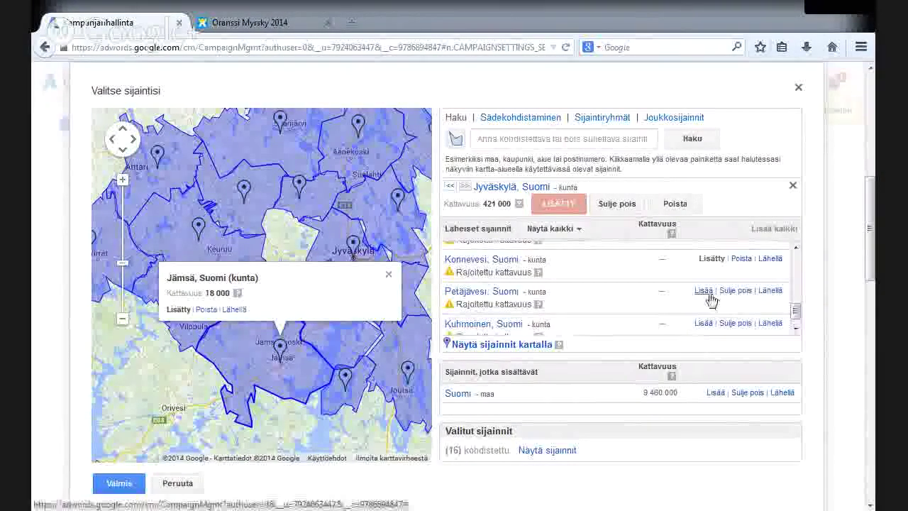
pyautogui.click(703, 291)
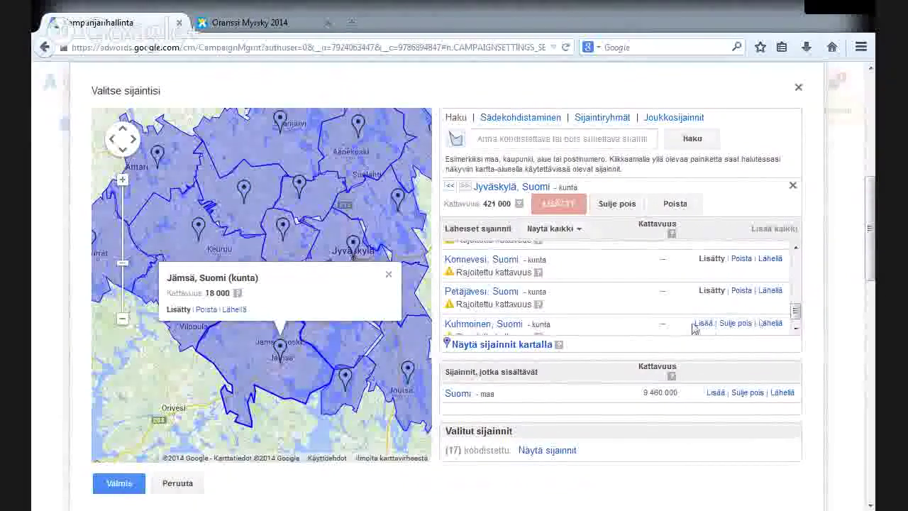
pyautogui.click(703, 324)
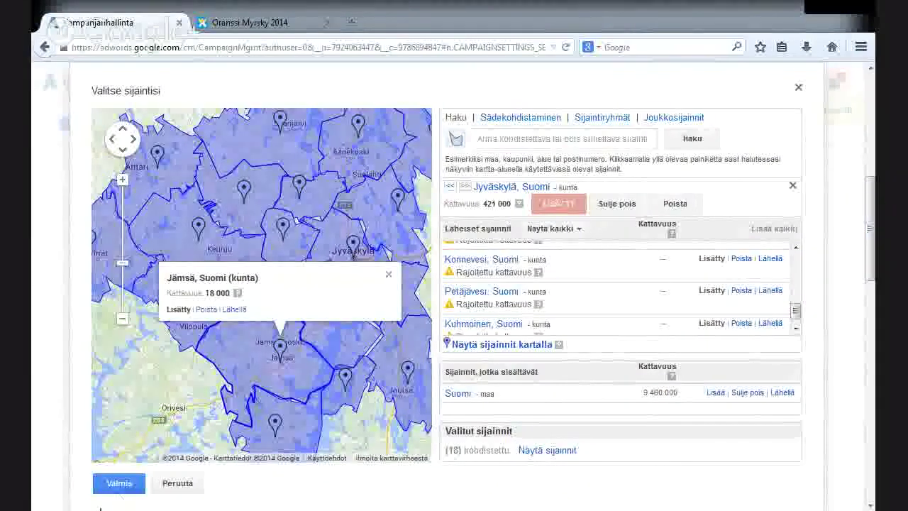
pyautogui.click(119, 483)
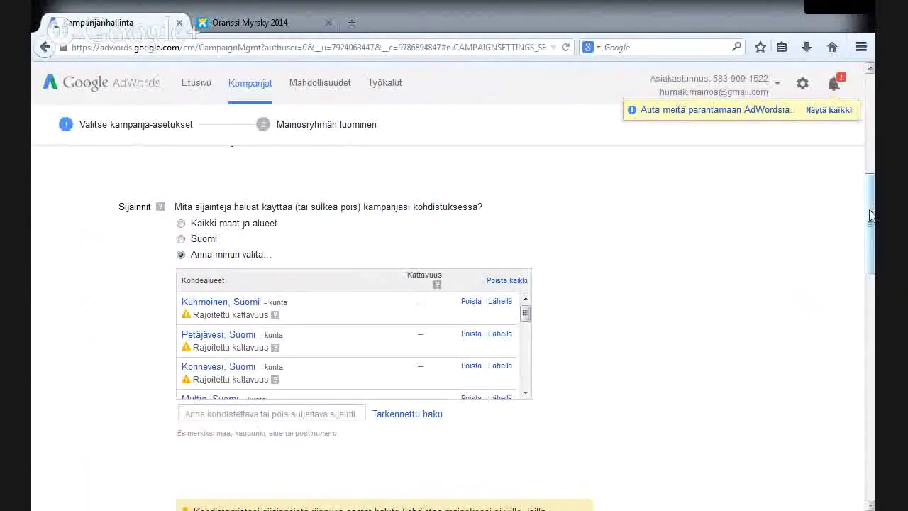
pyautogui.moveTo(871, 222); pyautogui.dragTo(872, 260)
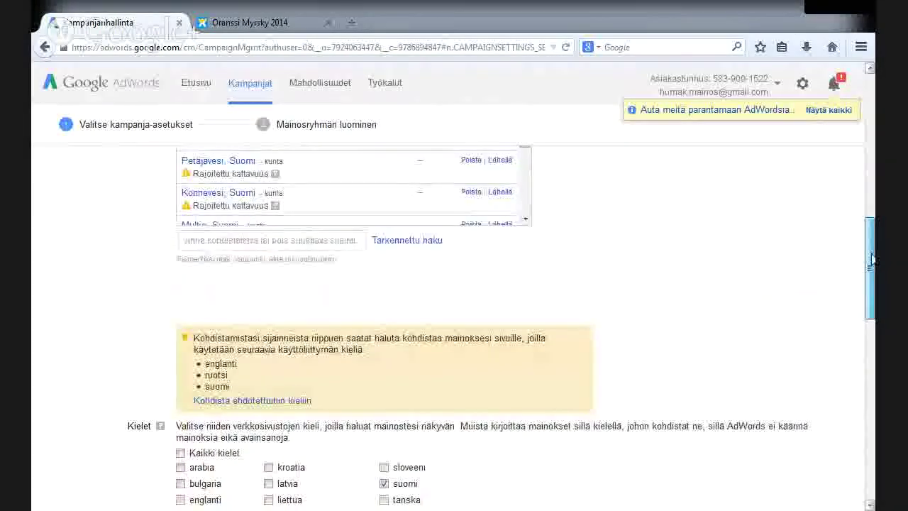
# Step: Add englanti to the campaign's target languages
pyautogui.moveTo(872, 260); pyautogui.dragTo(872, 341)
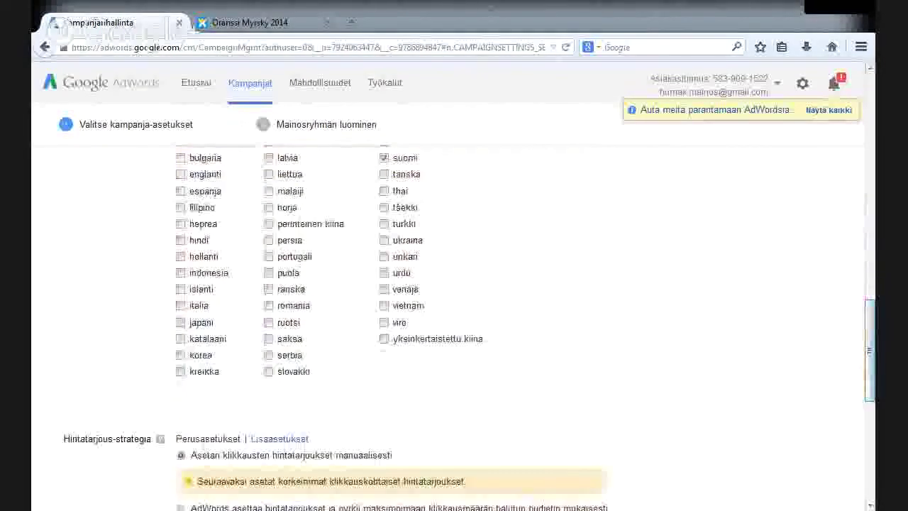
pyautogui.click(180, 174)
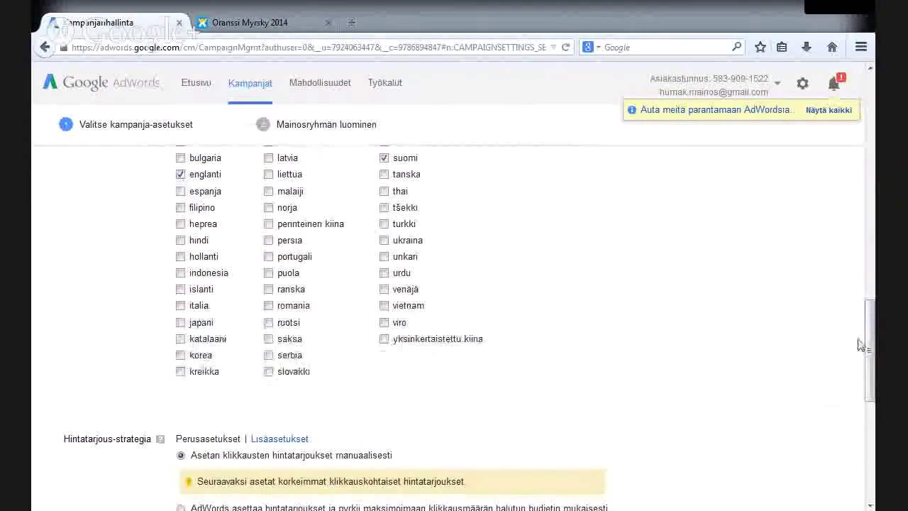
# Step: Let AdWords set bids automatically to maximise clicks, set the daily budget to €30 and save the campaign
pyautogui.moveTo(872, 342); pyautogui.dragTo(869, 412)
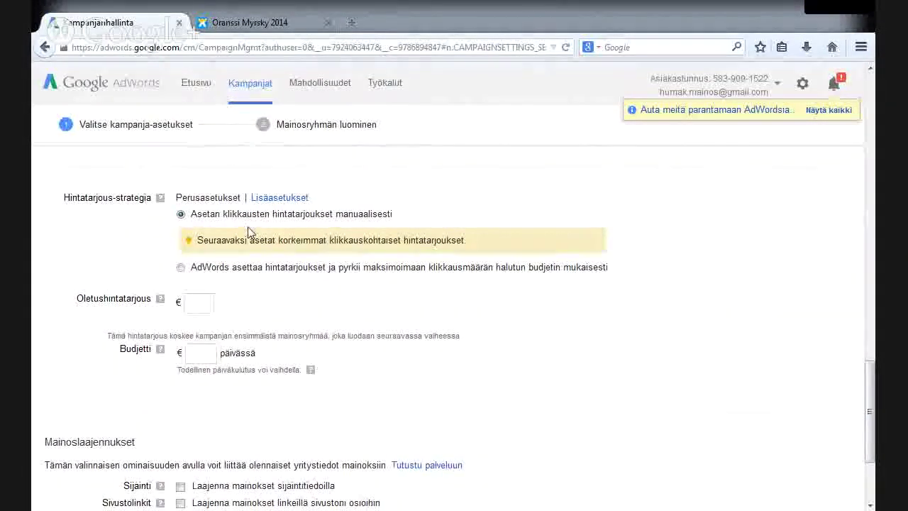
pyautogui.click(181, 269)
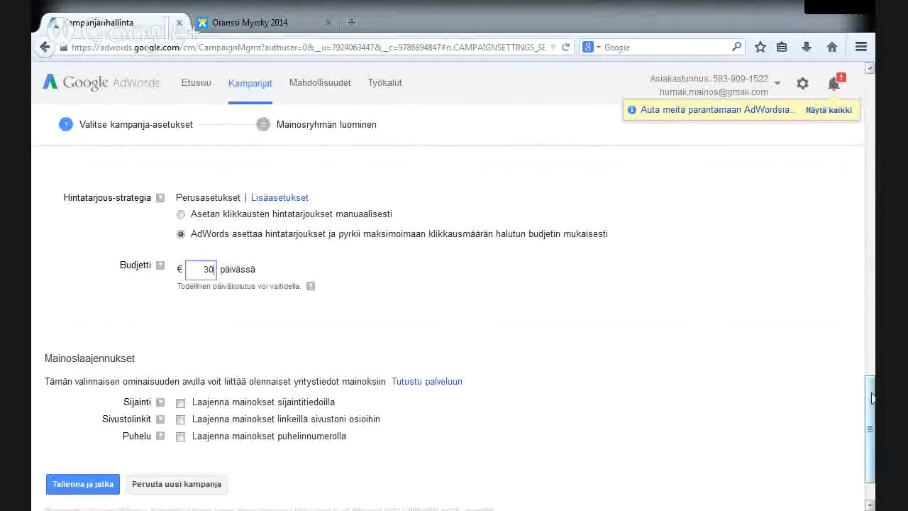
pyautogui.moveTo(874, 405); pyautogui.dragTo(875, 418)
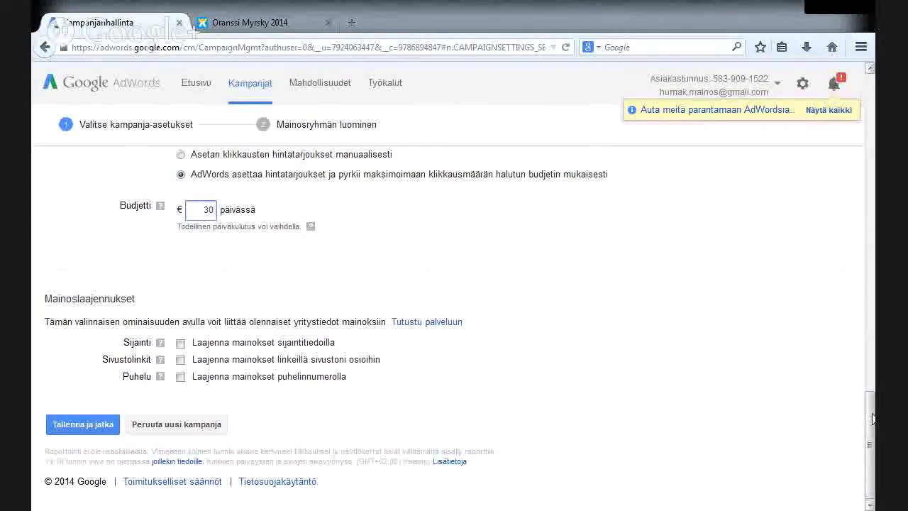
pyautogui.click(90, 430)
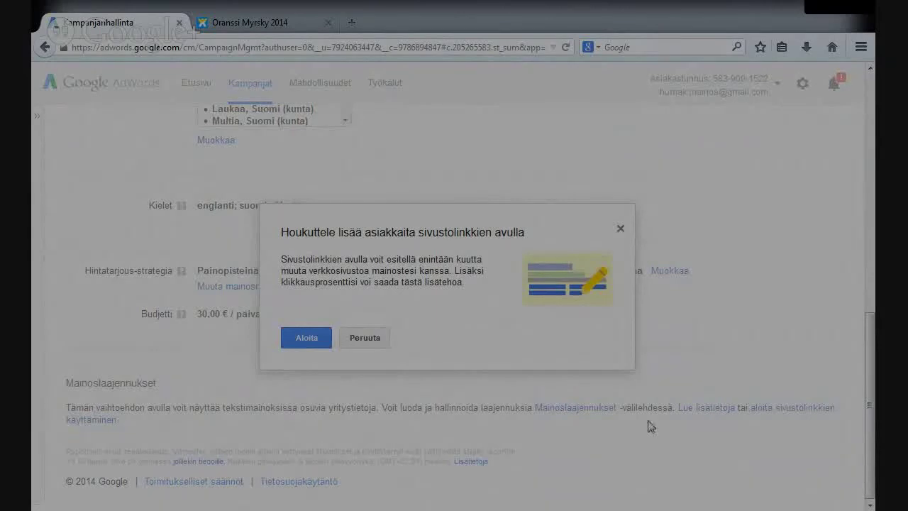
# Step: Start the sitelink guide and open a new sitelink form in the campaign's ad extensions
pyautogui.click(307, 340)
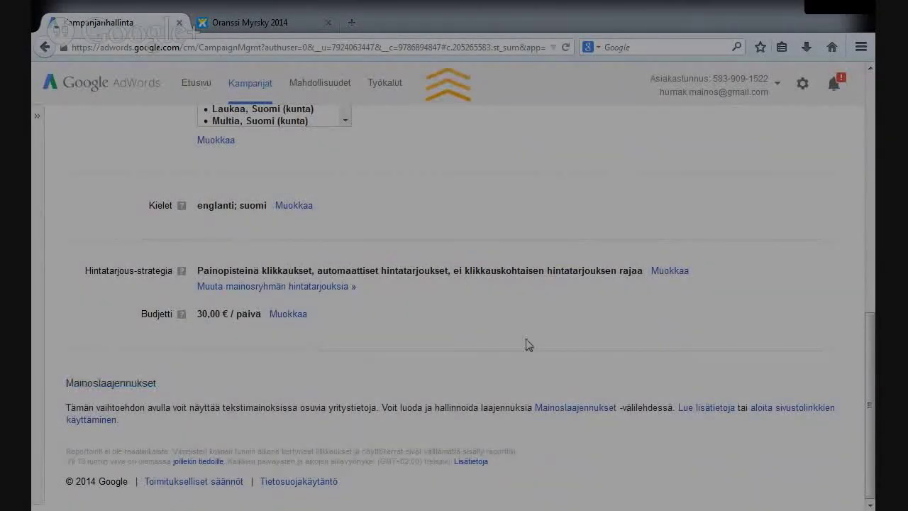
pyautogui.moveTo(872, 324); pyautogui.dragTo(875, 380)
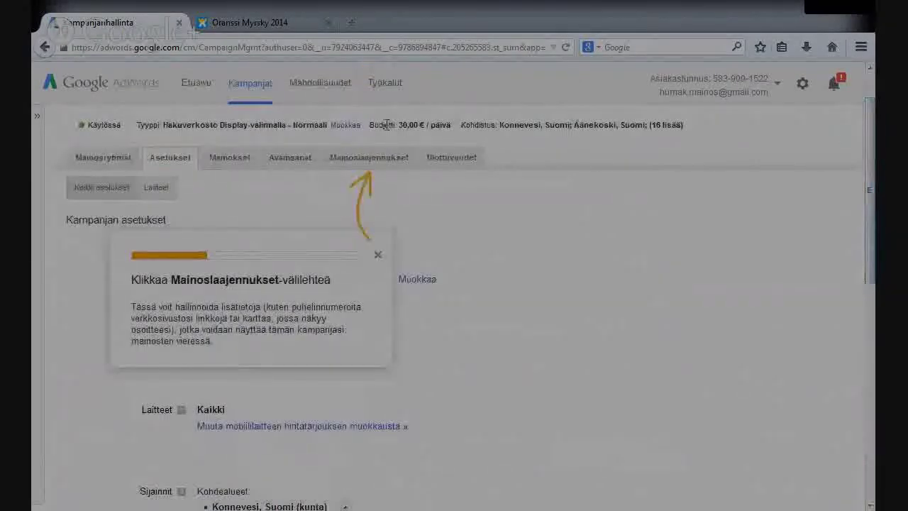
pyautogui.click(368, 156)
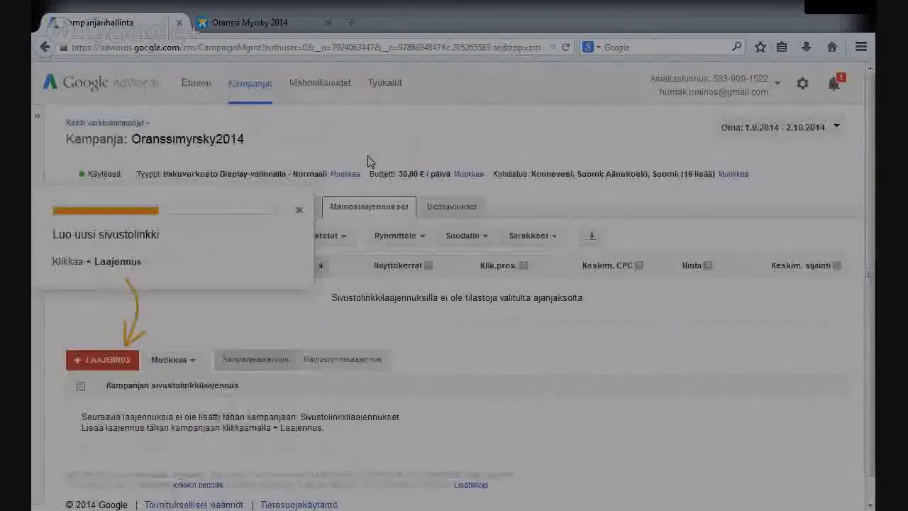
pyautogui.click(112, 361)
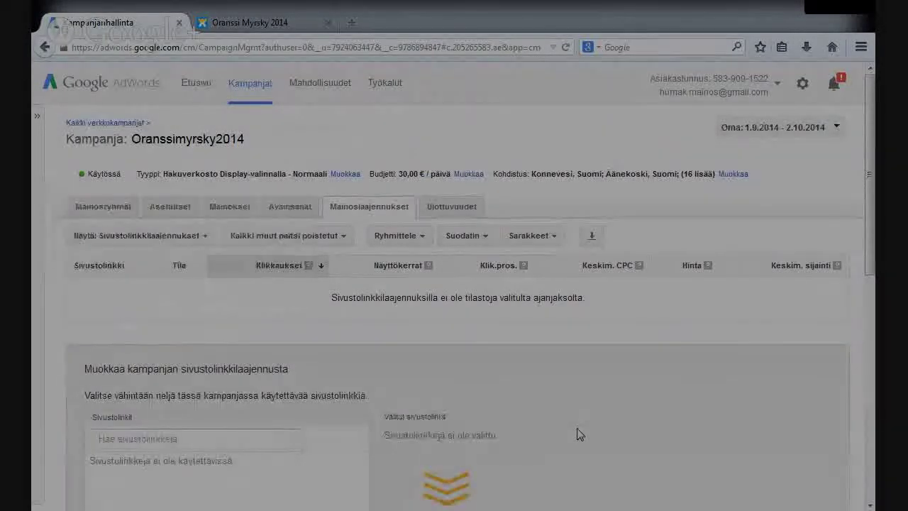
pyautogui.moveTo(872, 244); pyautogui.dragTo(875, 261)
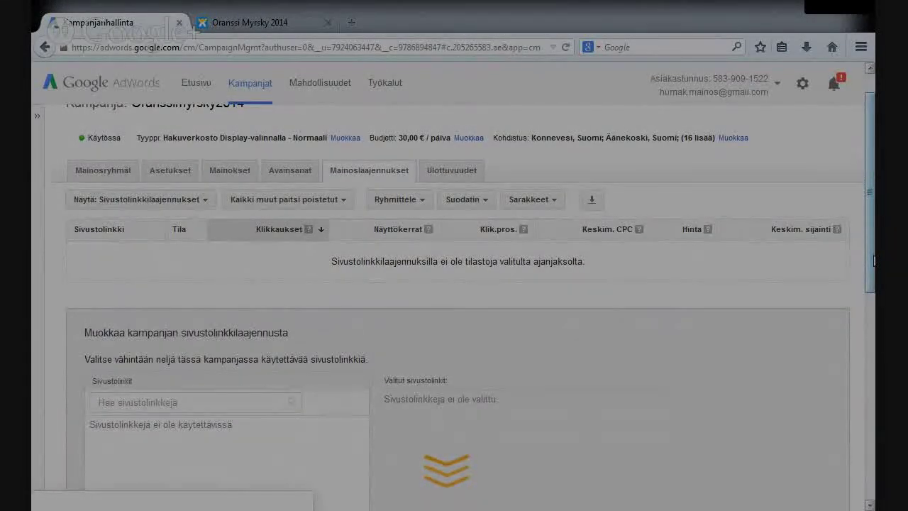
pyautogui.moveTo(874, 257); pyautogui.dragTo(875, 291)
pyautogui.scroll(-3, 874, 291)
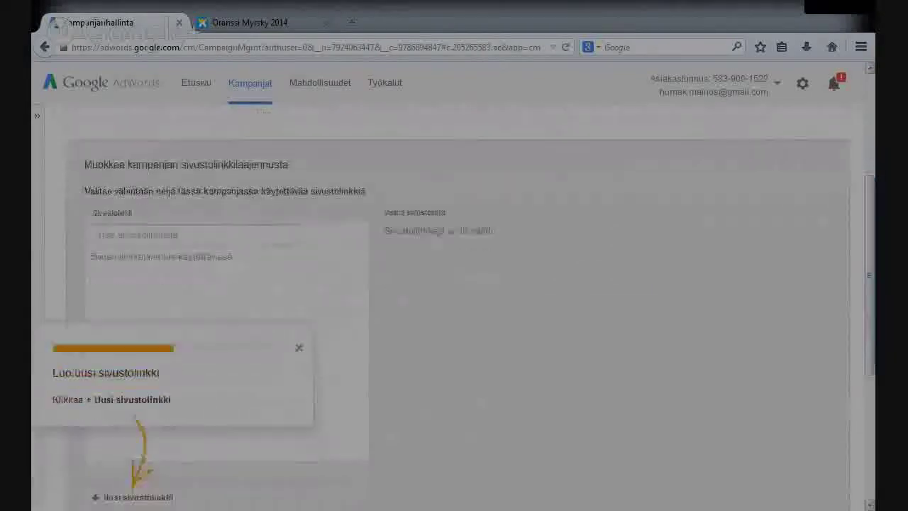
pyautogui.click(129, 499)
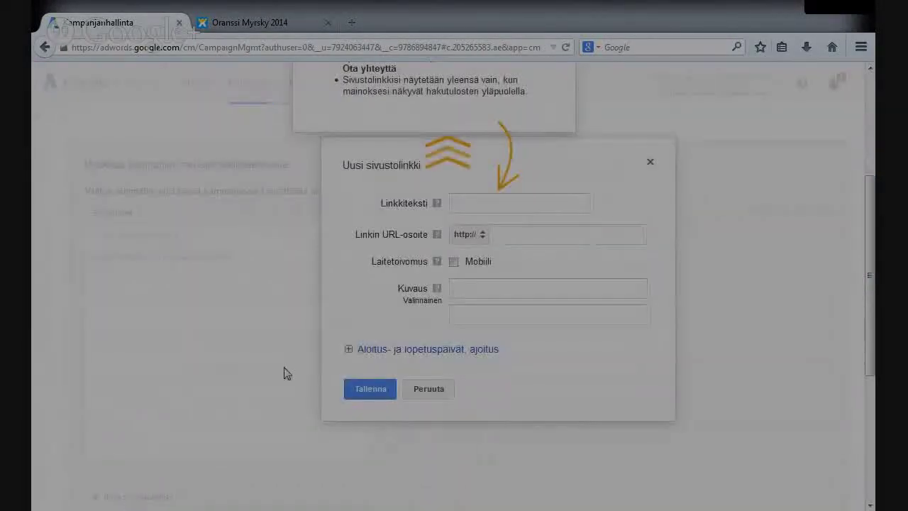
# Step: Enter "Oranssimyrsky" as the new sitelink's link text
pyautogui.click(489, 201)
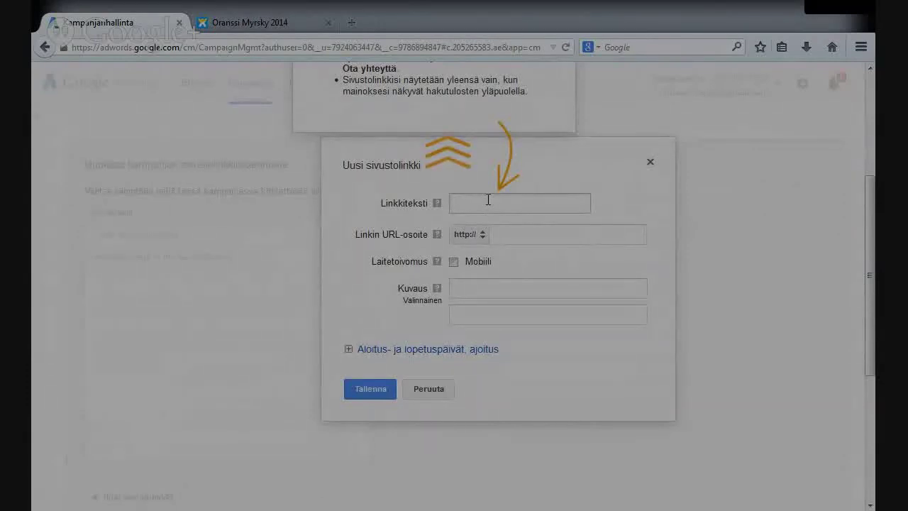
pyautogui.click(488, 200)
pyautogui.write('Oranssinu')
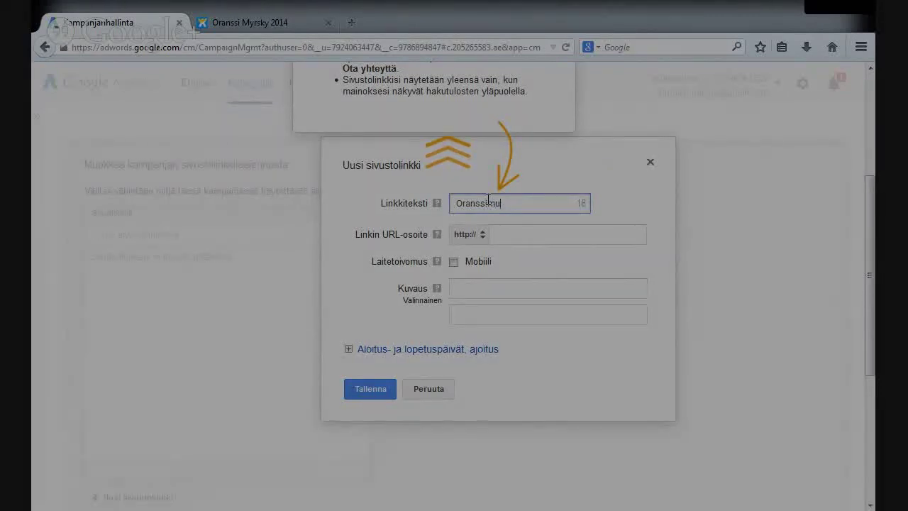
pyautogui.press('BackSpace')
# Step: Copy the Oranssi Myrsky 2014 home page address, oranssimyrsky.wix.com/etusivu, into the sitelink's URL
pyautogui.click(298, 26)
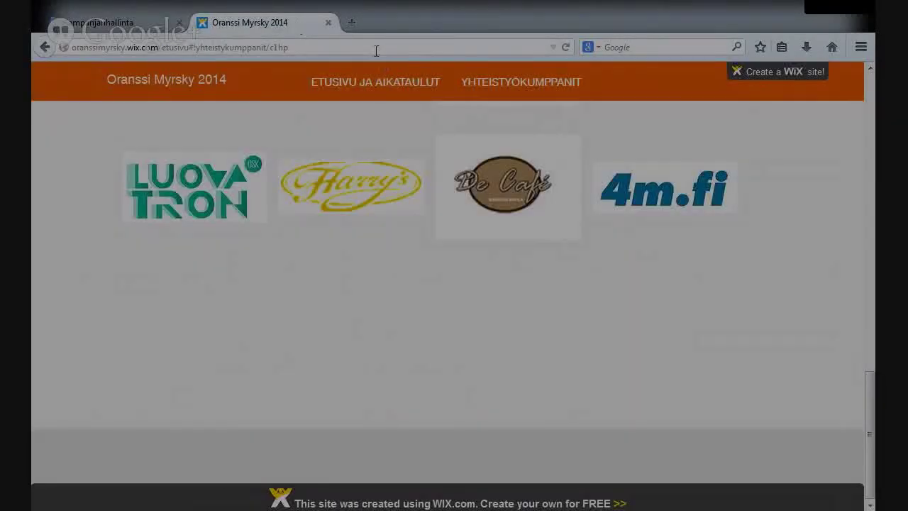
pyautogui.click(203, 92)
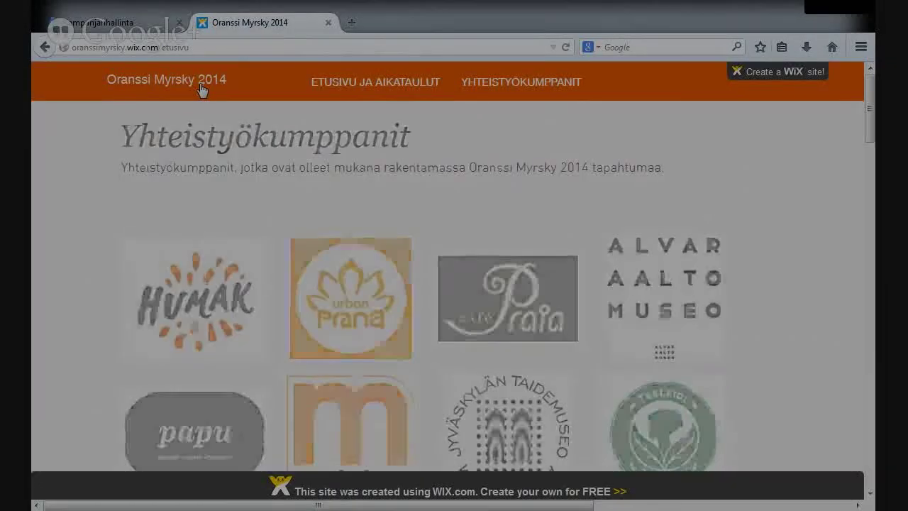
pyautogui.moveTo(362, 93)
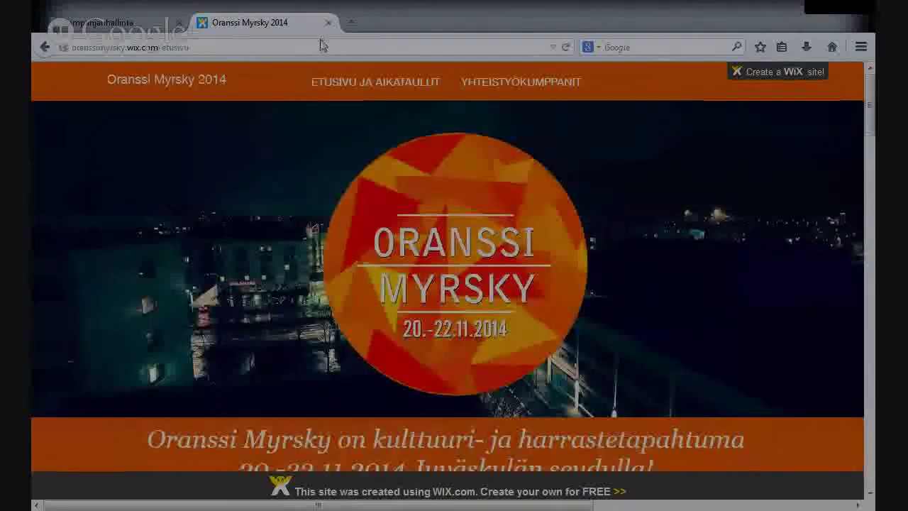
pyautogui.click(319, 47)
pyautogui.hotkey('ctrl', 'c')
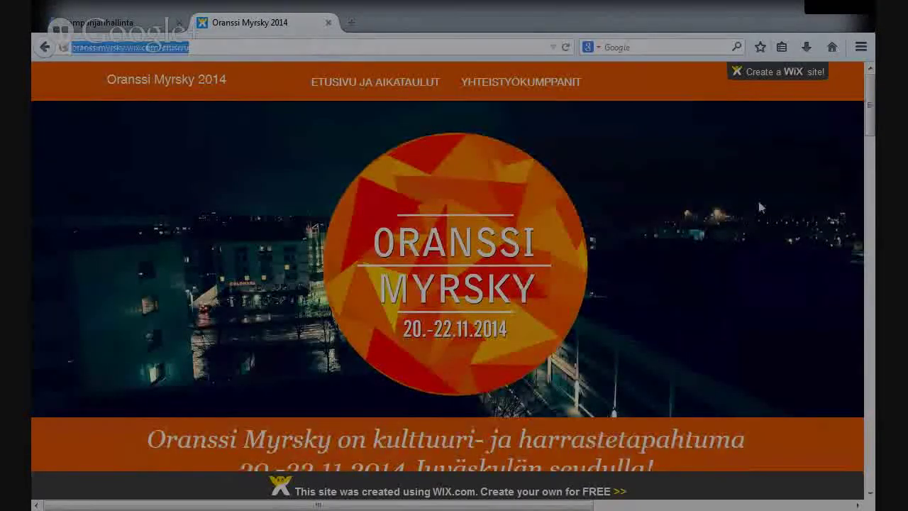
pyautogui.moveTo(871, 128); pyautogui.dragTo(871, 163)
pyautogui.click(142, 22)
pyautogui.click(523, 237)
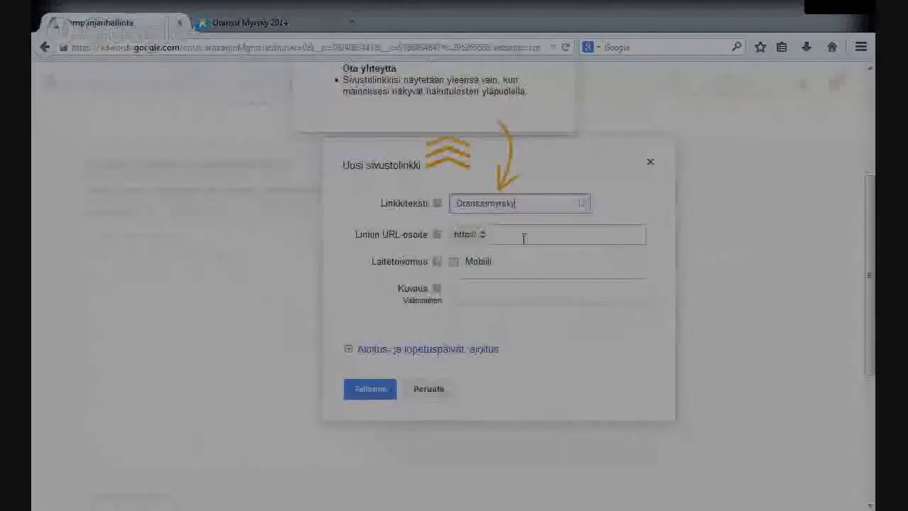
pyautogui.hotkey('ctrl', 'v')
# Step: Describe the sitelink as "Kaupunkifestivaali värjää" and "keskustan oranssiksi", and set its dates to 14.11.2014–22.11.2014
pyautogui.click(498, 288)
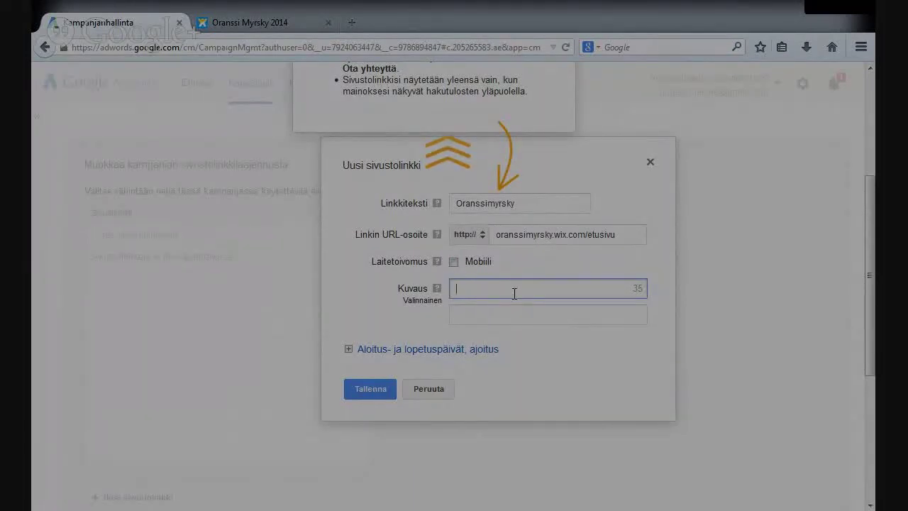
pyautogui.write('Kaupunkifestivaali värjää')
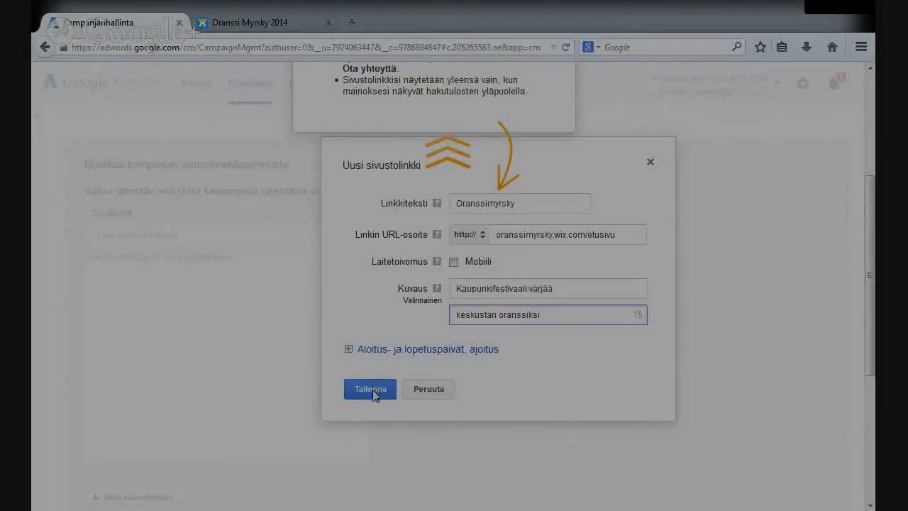
pyautogui.click(406, 355)
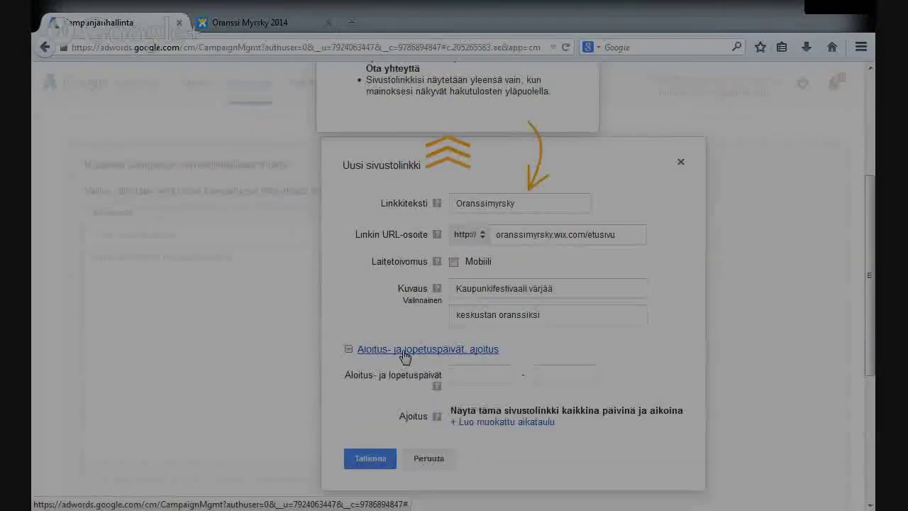
pyautogui.click(470, 375)
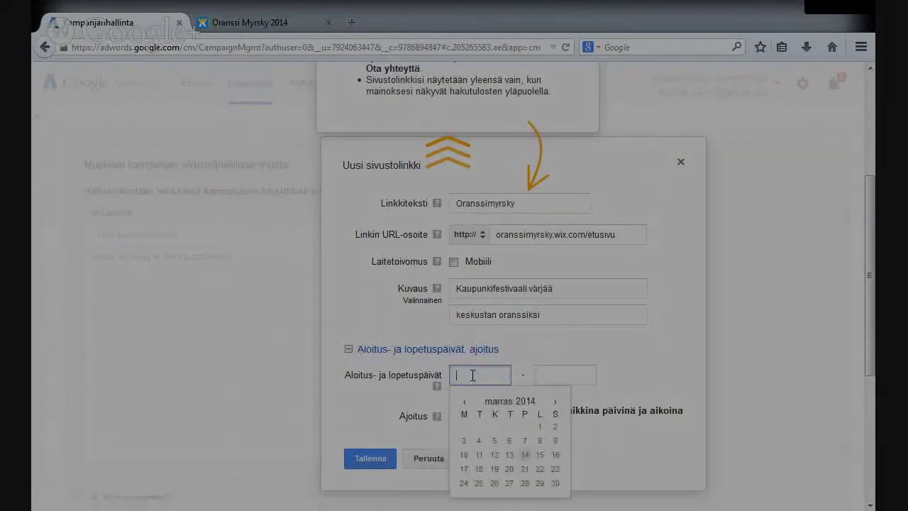
pyautogui.click(525, 455)
pyautogui.click(560, 375)
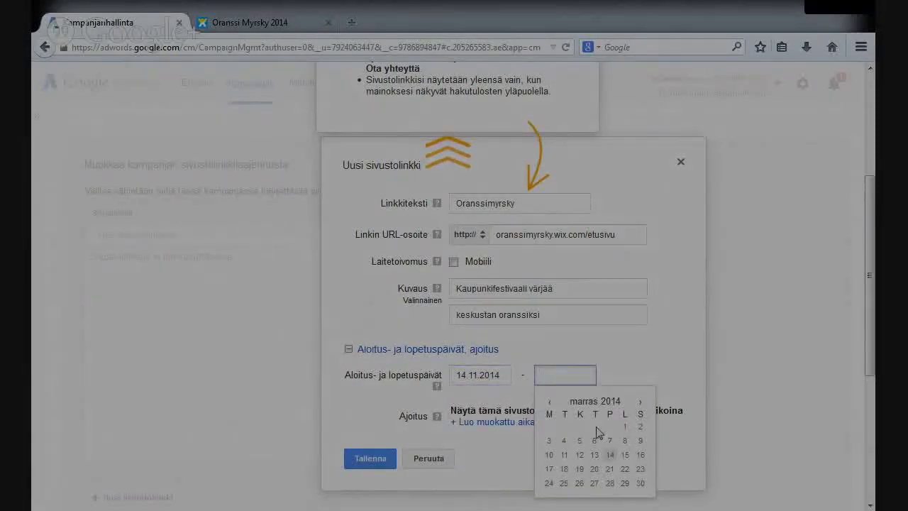
pyautogui.click(625, 469)
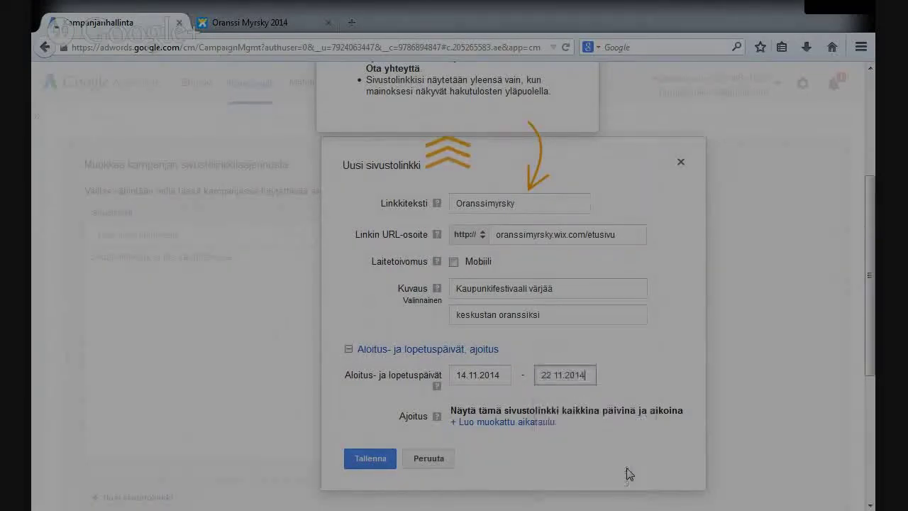
# Step: Add a custom schedule covering all days to the sitelink and save it
pyautogui.click(507, 421)
pyautogui.scroll(-2, 870, 305)
pyautogui.scroll(-5, 461, 296)
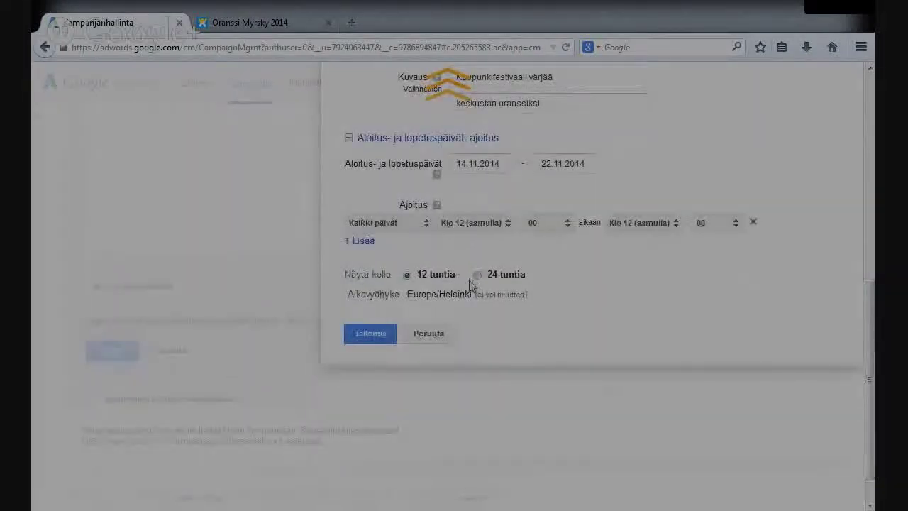
pyautogui.click(367, 337)
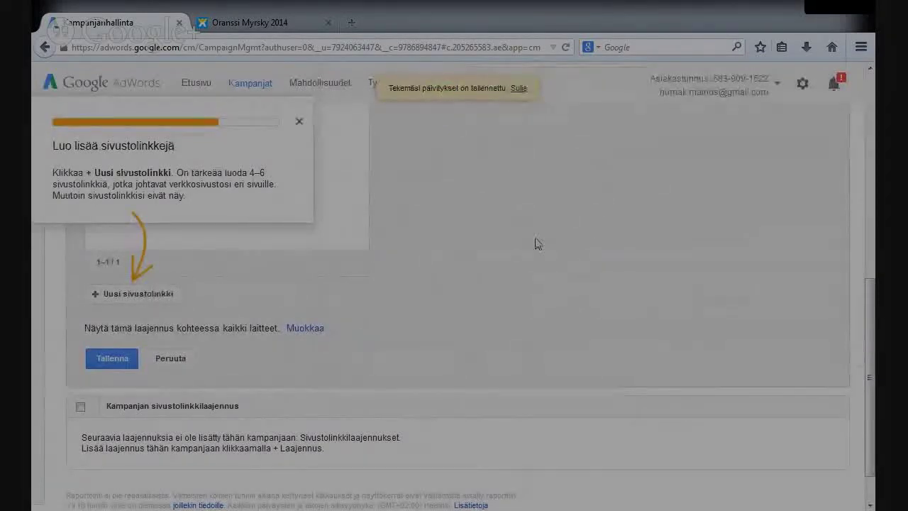
# Step: Continue the sitelink guide and create a second sitelink with the link text "Tapahtuu JKL:ssä 20.11"
pyautogui.click(300, 124)
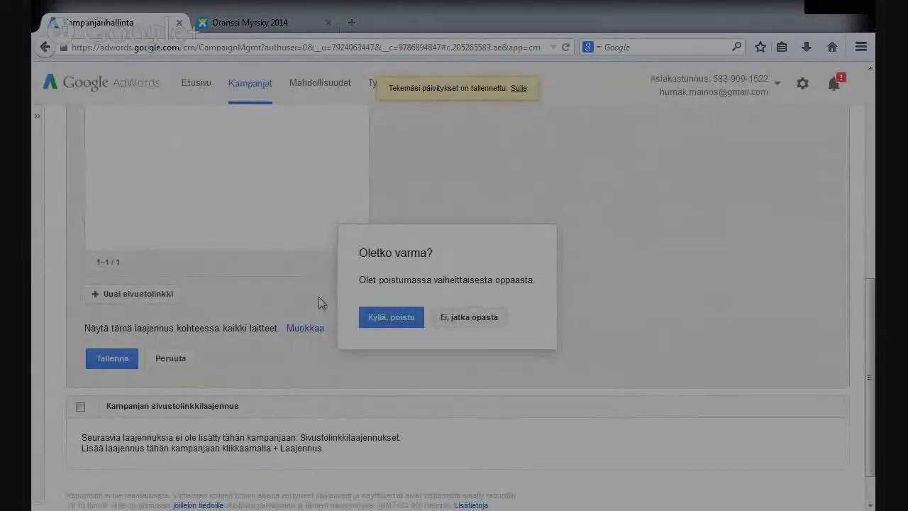
pyautogui.click(435, 318)
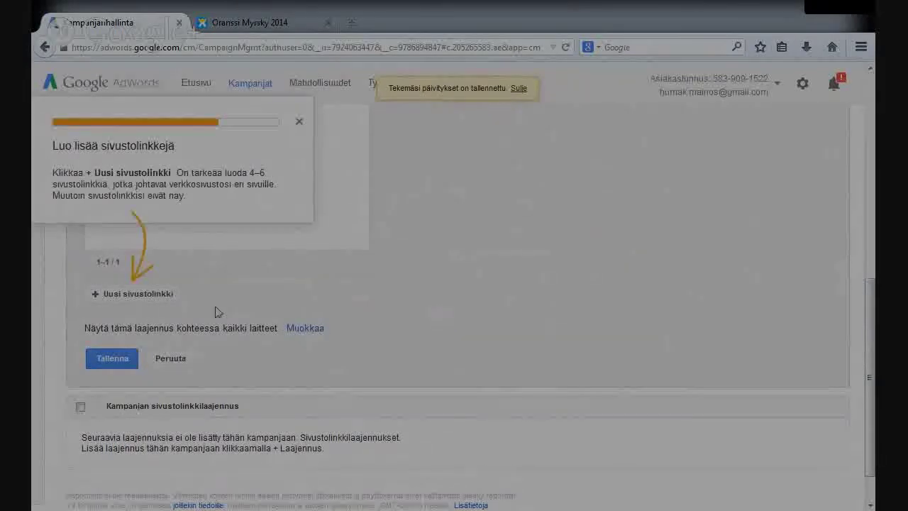
pyautogui.click(167, 299)
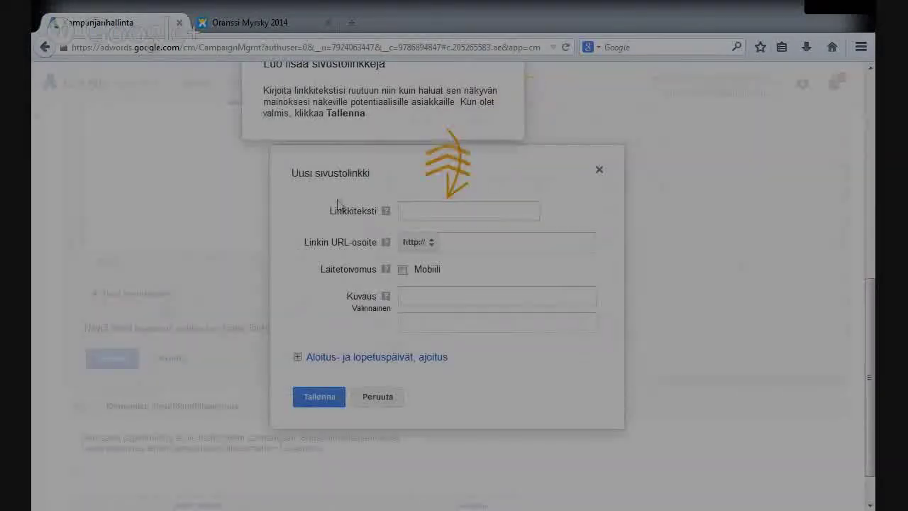
pyautogui.click(428, 207)
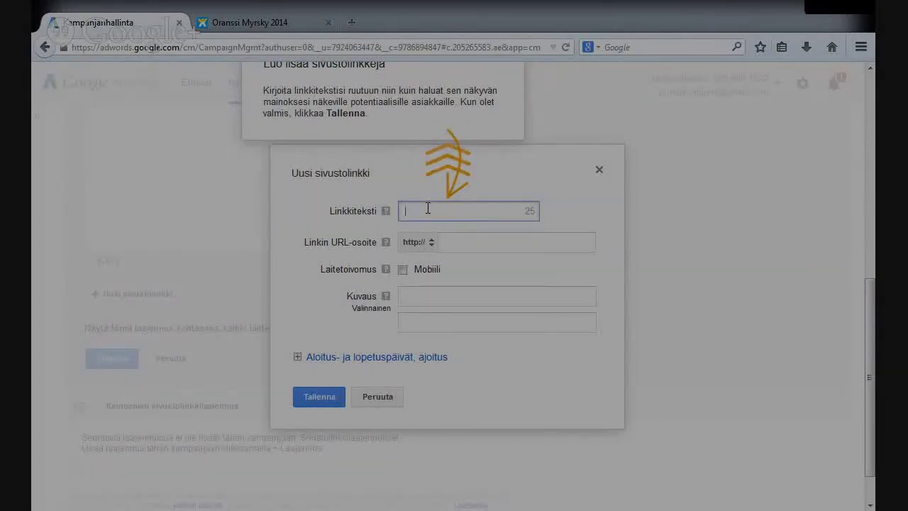
pyautogui.write('Tapahtuu JK')
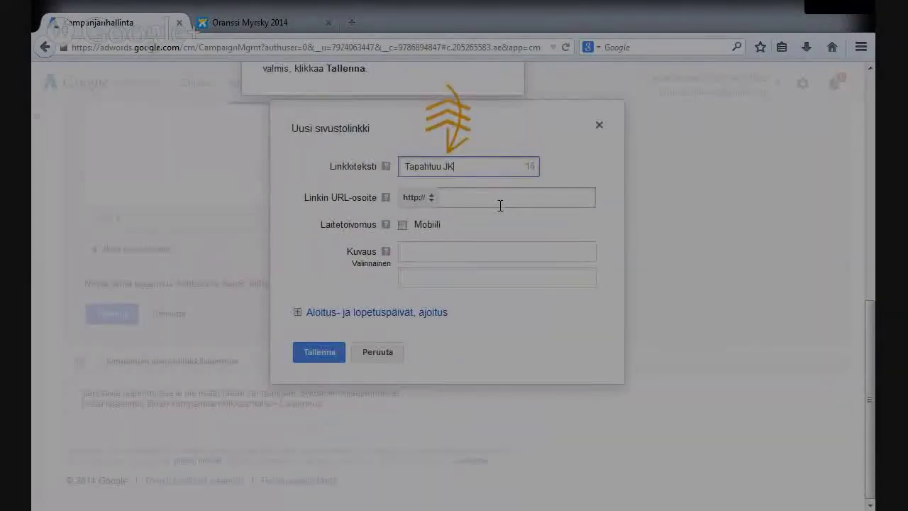
pyautogui.write('L:ssä 20.11')
# Step: Copy the Oranssi Myrsky site's Thursday 20.11 programme page address, oranssimyrsky.wix.com/etusivu#!torstai-2011/chgz, into the second sitelink's URL
pyautogui.click(468, 199)
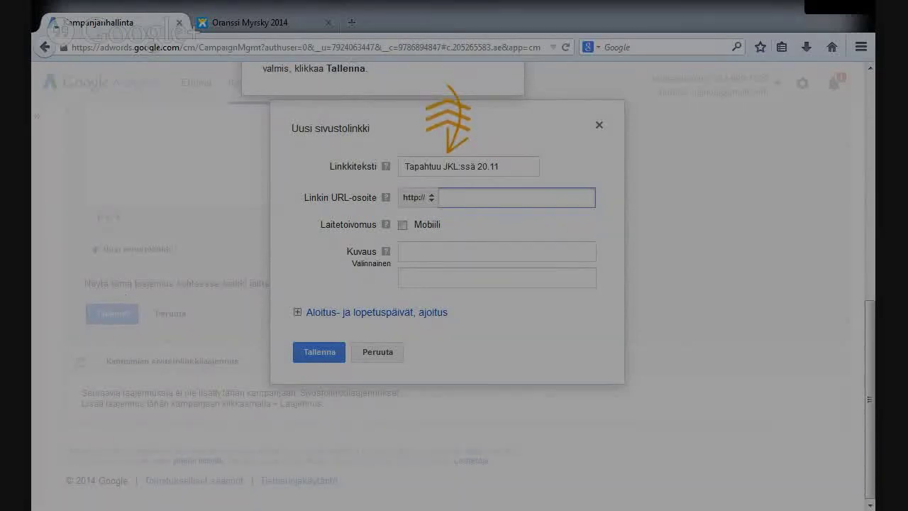
pyautogui.click(248, 22)
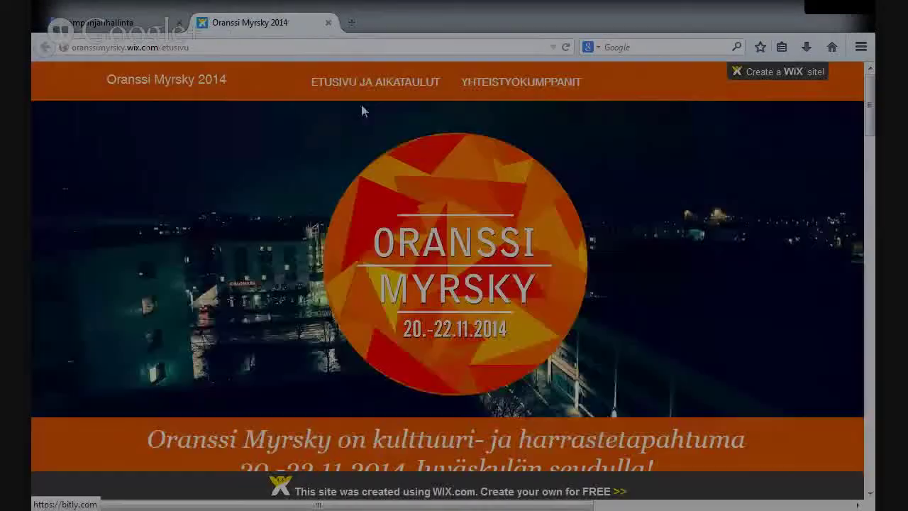
pyautogui.moveTo(374, 83)
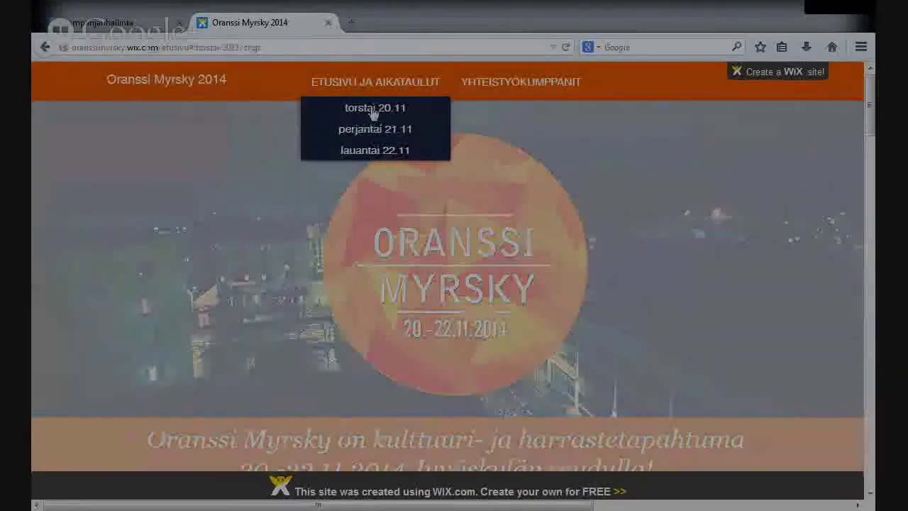
pyautogui.click(373, 110)
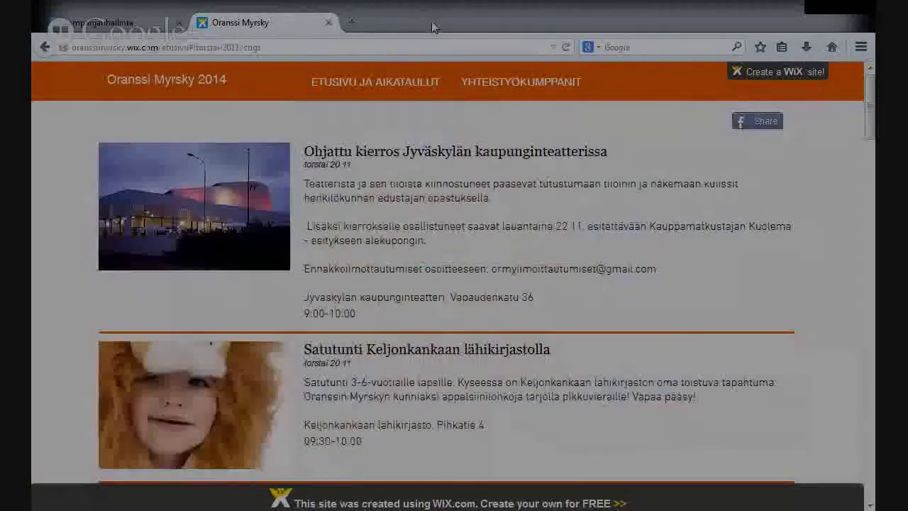
pyautogui.click(419, 46)
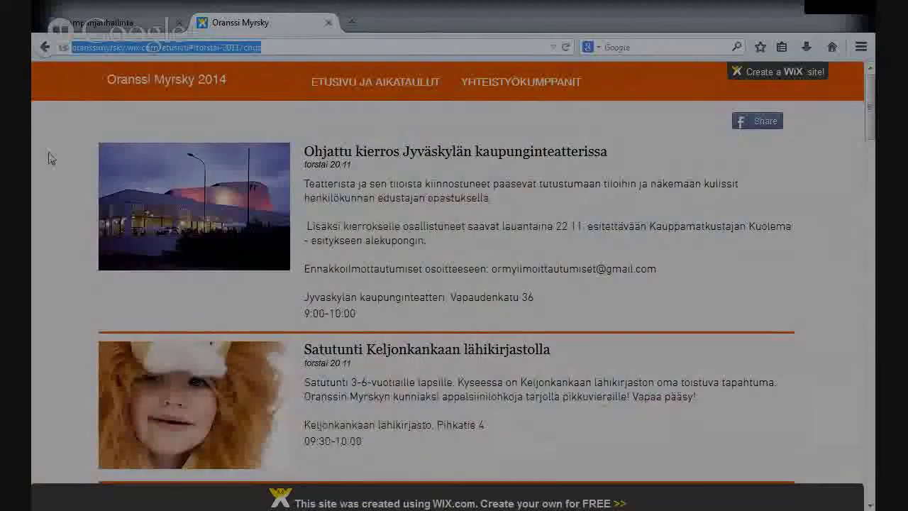
pyautogui.click(146, 17)
pyautogui.click(462, 253)
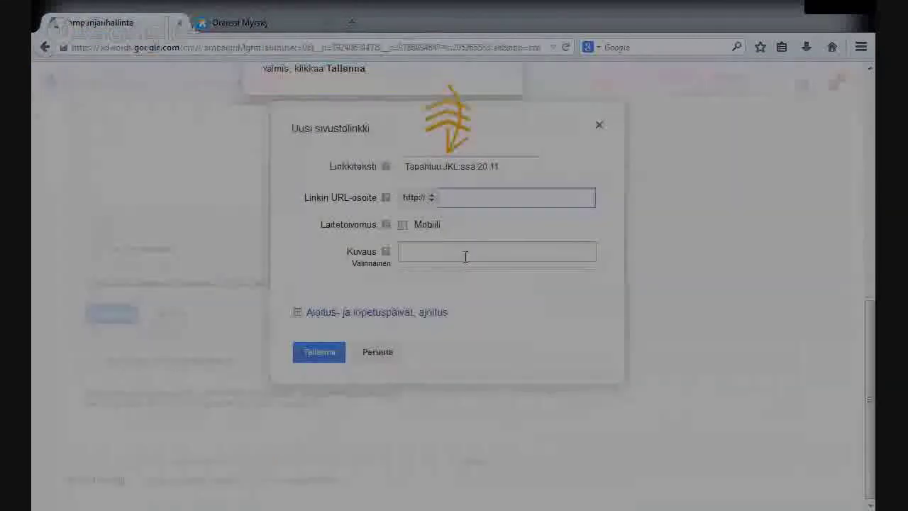
pyautogui.click(479, 204)
pyautogui.write('oranssimyrsky.wix.com/etusivu#!torstai-2011/chgz')
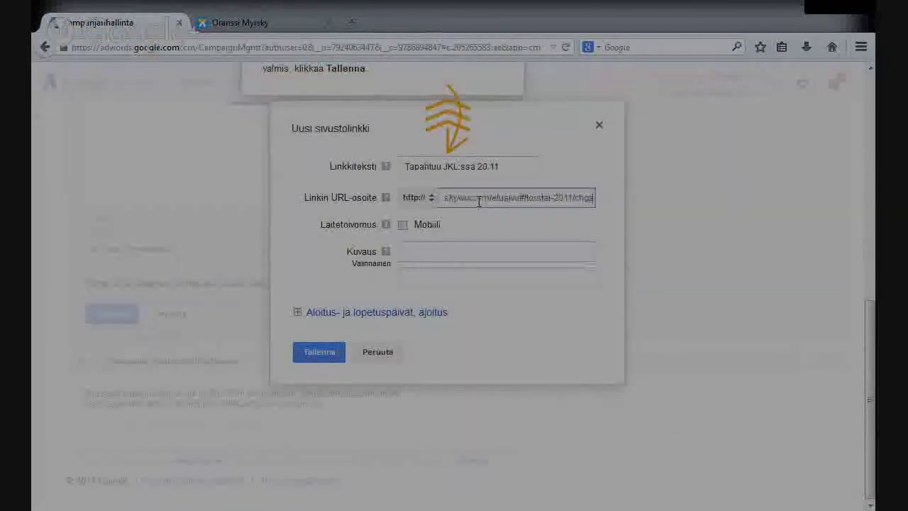
# Step: Describe the second sitelink as "Oranssimyrskyn ohjelma torstaina" and "Kaupunkifestivaalilla tapahtuu"
pyautogui.click(447, 249)
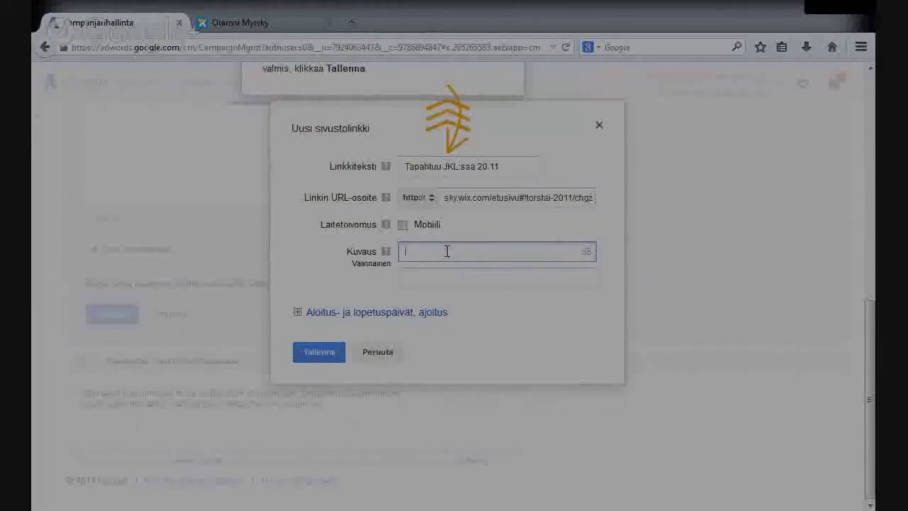
pyautogui.write('Oranssi Myrskyn ohjelma torstaina')
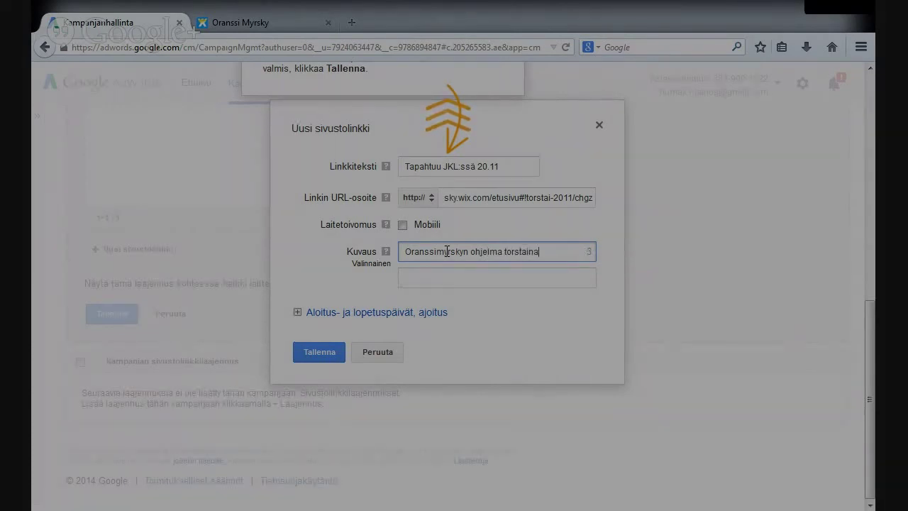
pyautogui.click(463, 277)
pyautogui.write('Kaupunkife')
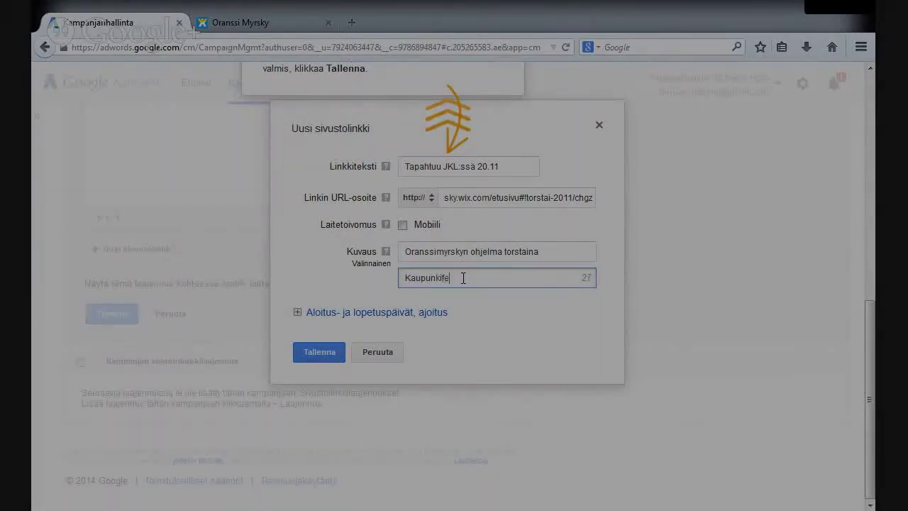
pyautogui.write('illa tapahtuu')
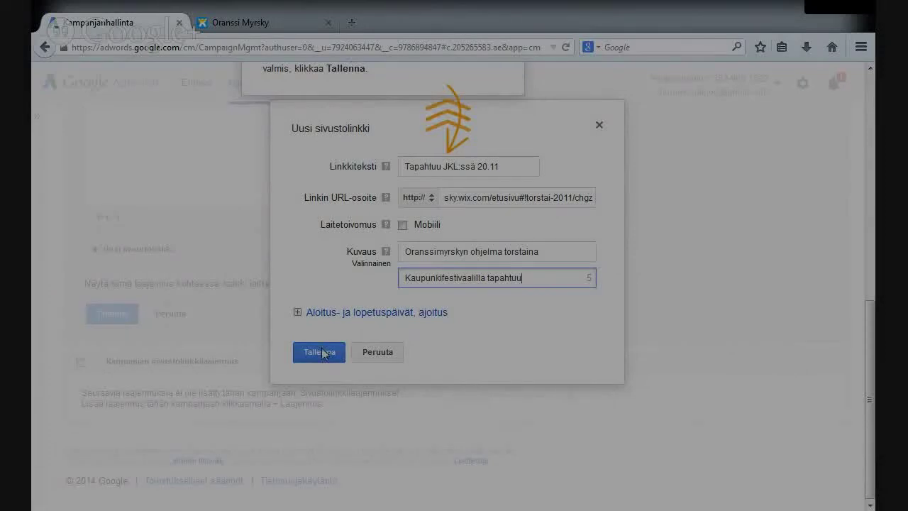
# Step: Set the second sitelink's start and end dates to 14.11.2014–20.11.2014
pyautogui.click(370, 316)
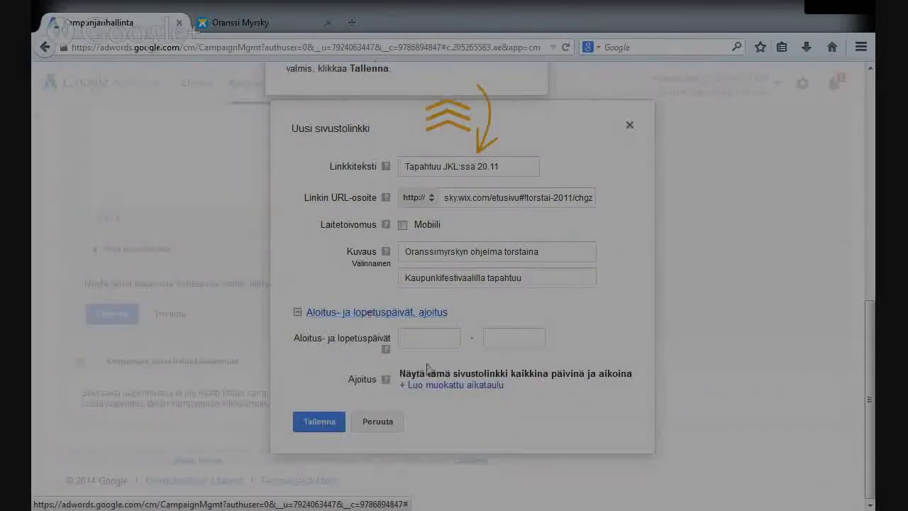
pyautogui.click(427, 338)
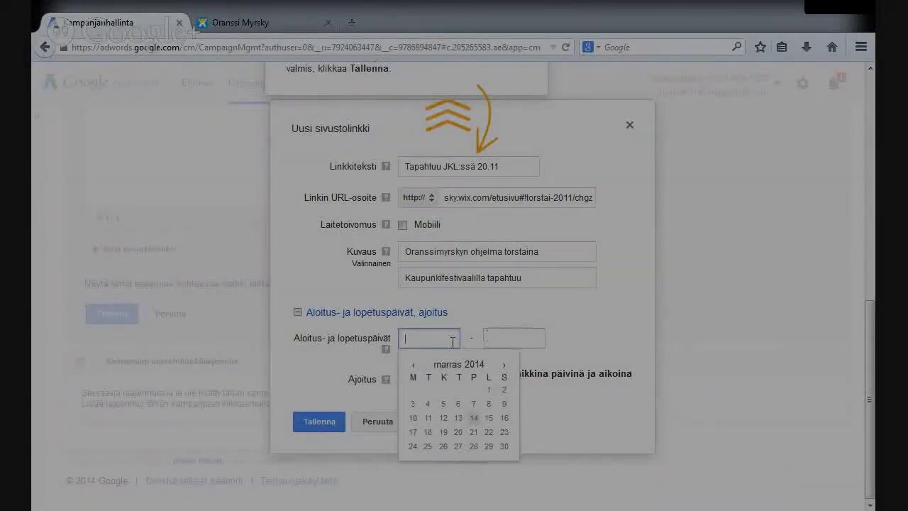
pyautogui.click(474, 419)
pyautogui.click(501, 340)
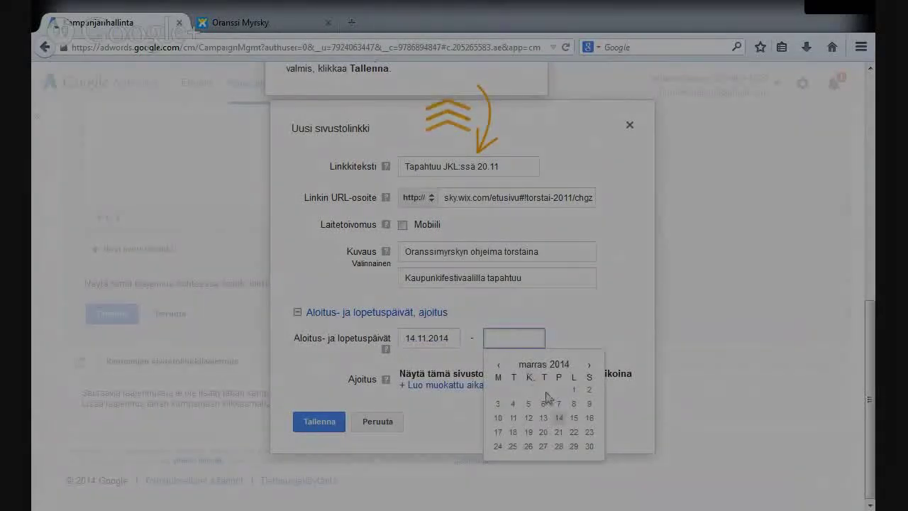
pyautogui.click(544, 432)
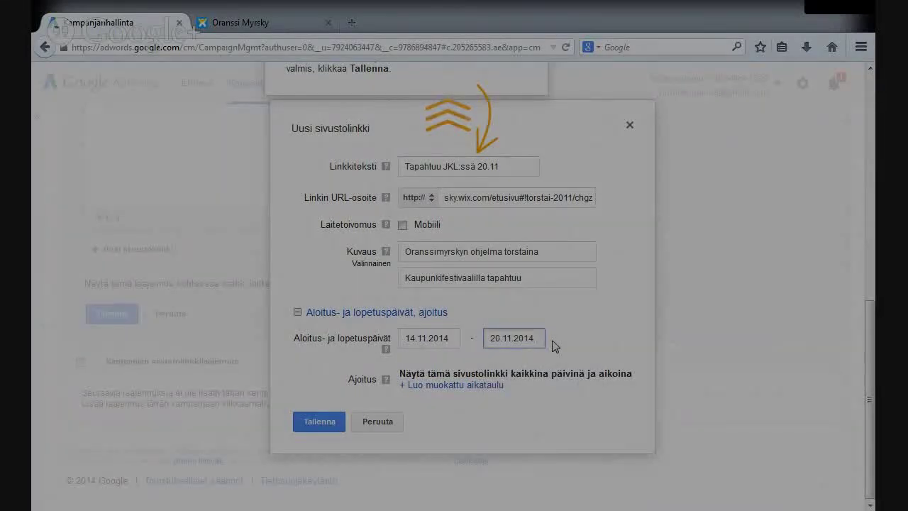
# Step: Add a custom schedule to the second sitelink covering all days from 00:00 to 00:00
pyautogui.click(451, 385)
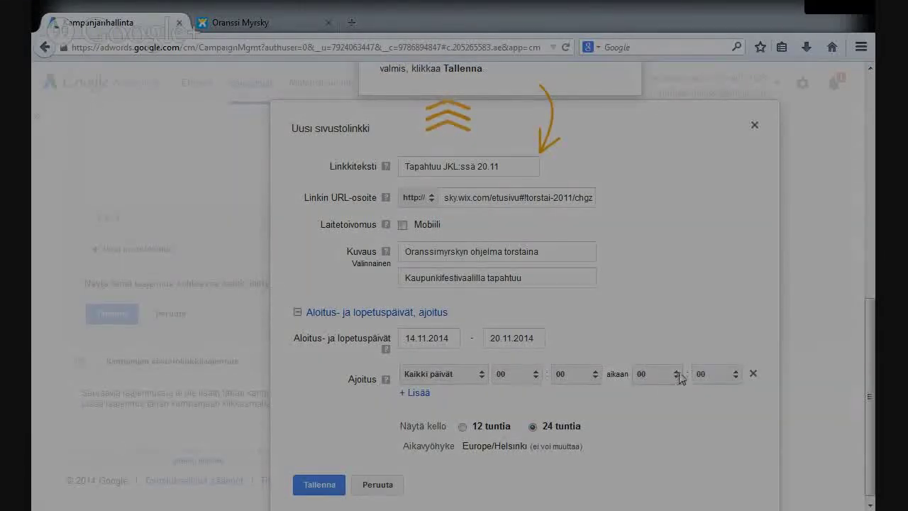
pyautogui.click(679, 378)
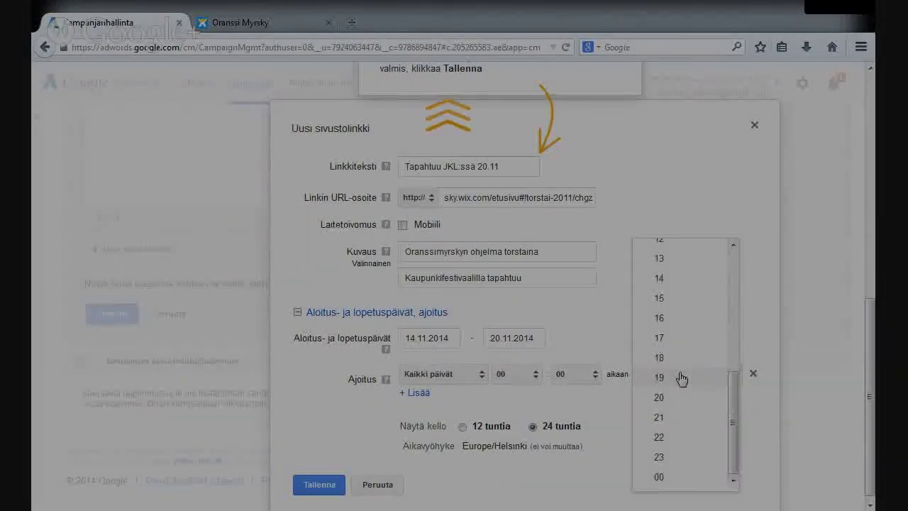
pyautogui.click(661, 482)
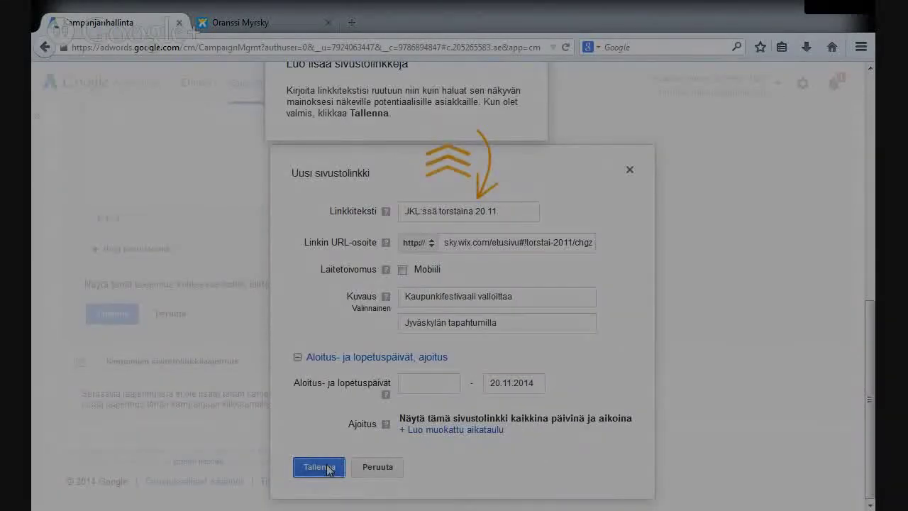
# Step: Save the second sitelink and the campaign's sitelink extension, and close the guide
pyautogui.click(323, 468)
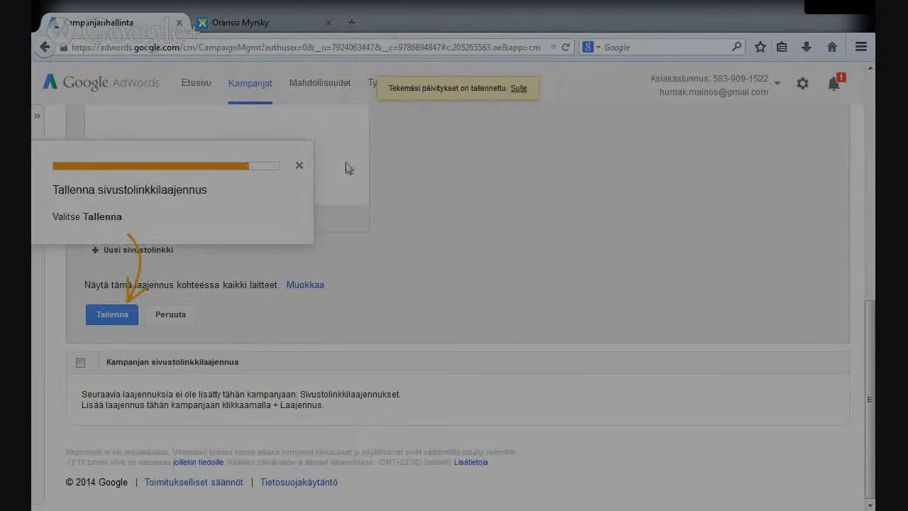
pyautogui.click(105, 321)
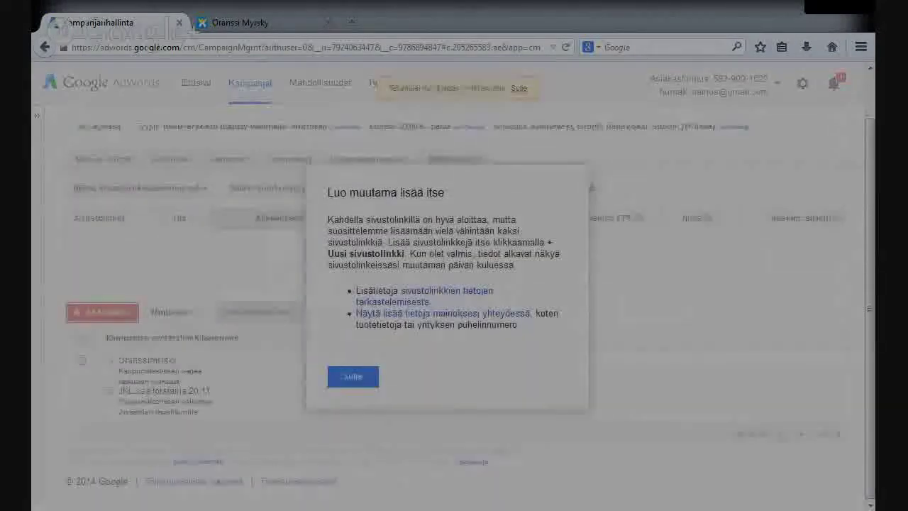
pyautogui.click(354, 376)
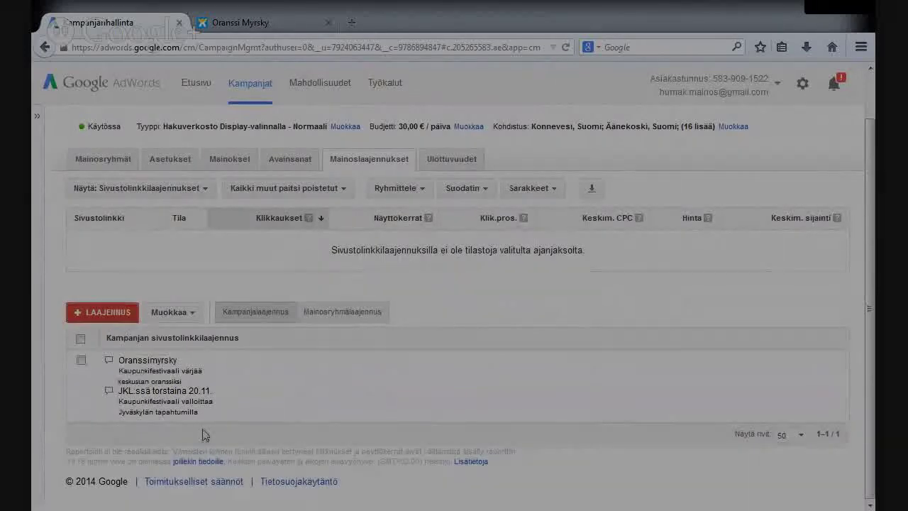
# Step: Open the campaign's sitelink extension for editing and copy the address of the Oranssi Myrsky site's Friday 21.11 programme page
pyautogui.click(121, 312)
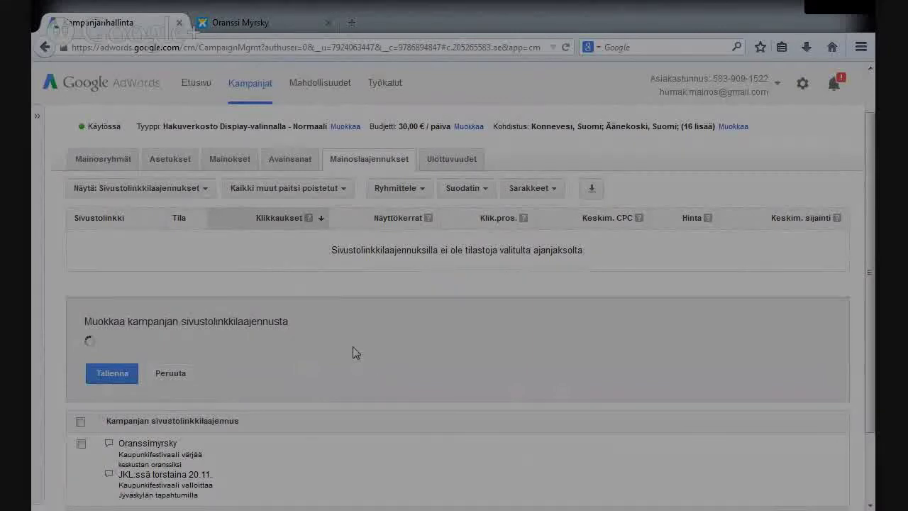
pyautogui.click(234, 389)
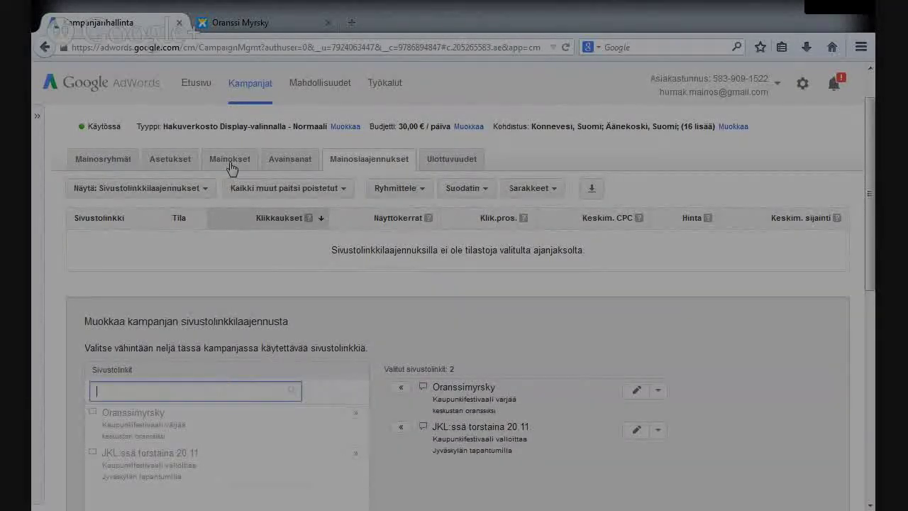
pyautogui.click(259, 22)
pyautogui.moveTo(376, 81)
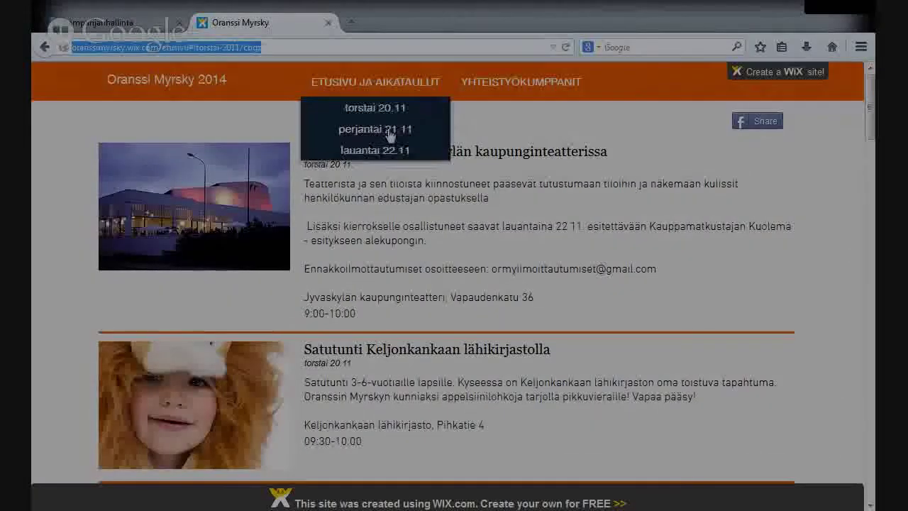
pyautogui.click(389, 129)
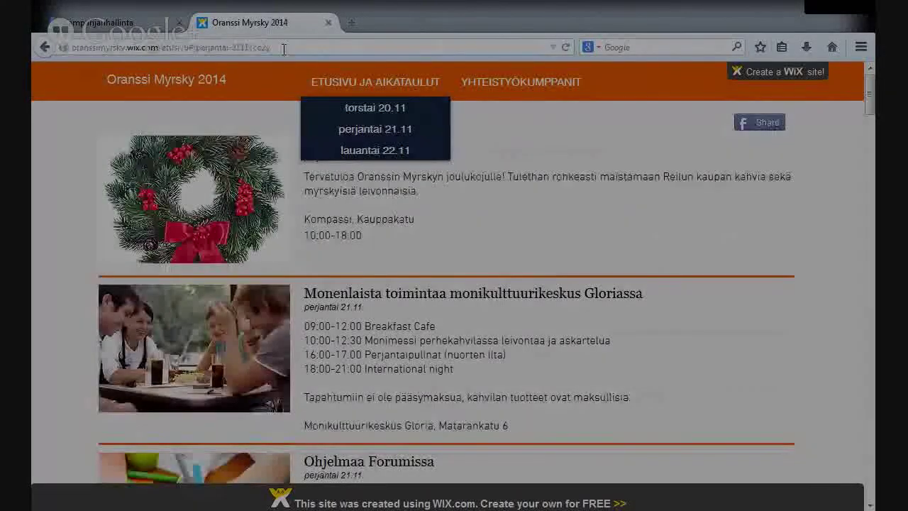
pyautogui.click(283, 49)
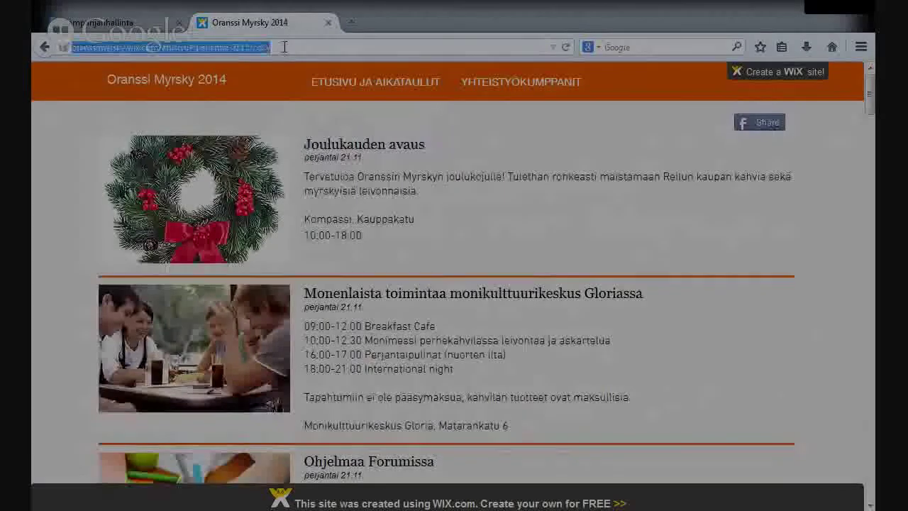
pyautogui.click(135, 22)
# Step: Search the existing sitelinks for "Oranssimyrky pe 21.11."
pyautogui.click(193, 394)
pyautogui.write('JKL')
pyautogui.press('BackSpace')
pyautogui.press('BackSpace')
pyautogui.press('BackSpace')
pyautogui.write('Oranssim')
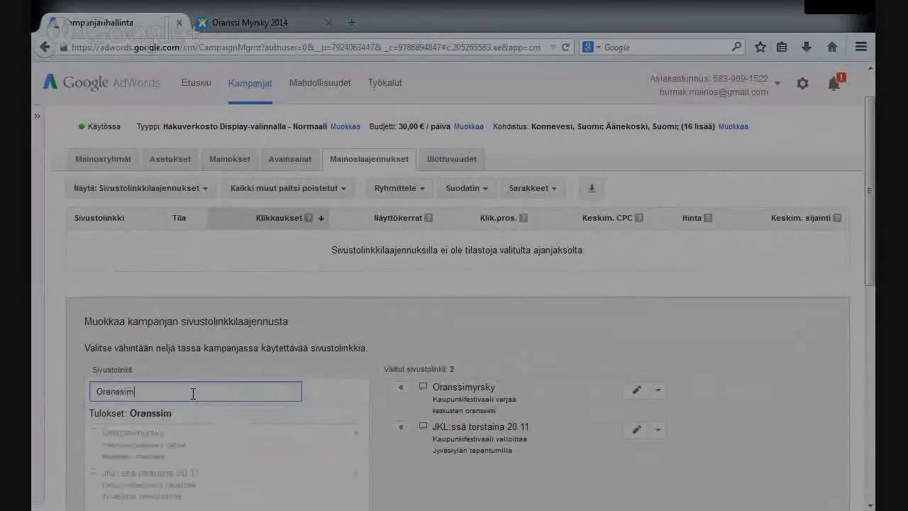
pyautogui.write('yrky to')
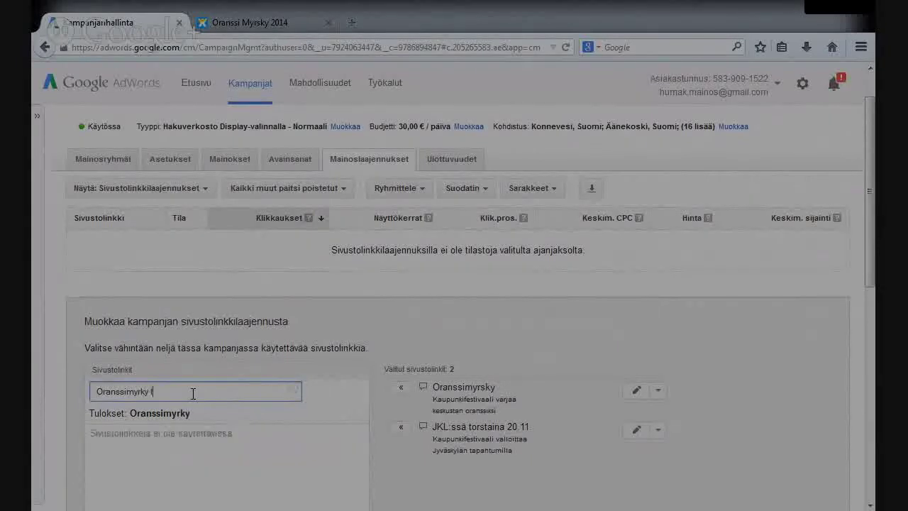
pyautogui.press('BackSpace')
pyautogui.press('BackSpace')
pyautogui.write('pe 21.11.')
pyautogui.click(180, 437)
pyautogui.click(243, 397)
# Step: Create a new sitelink with the link text "Oranssimyrsky pe 21.11" and the copied Friday programme page address as its URL
pyautogui.scroll(-3, 168, 285)
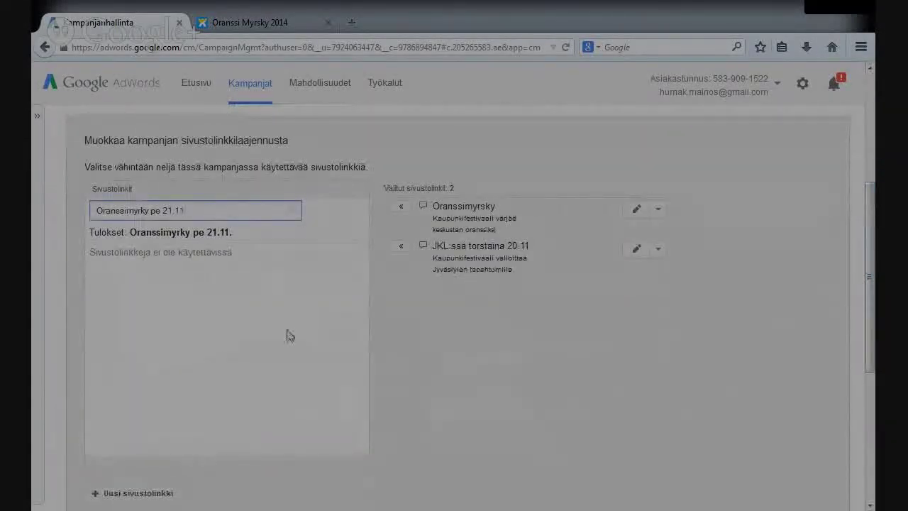
pyautogui.click(117, 493)
pyautogui.click(422, 212)
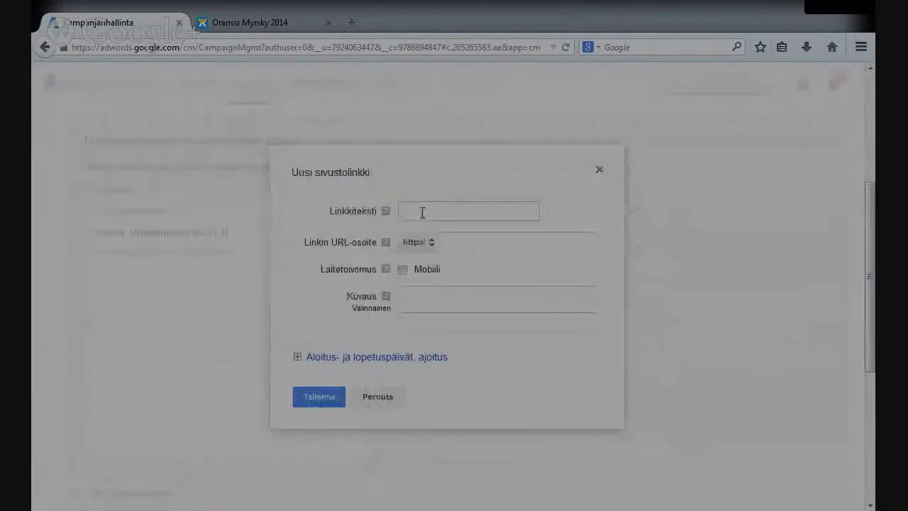
pyautogui.write('Oranssimyrsky pe 21.11')
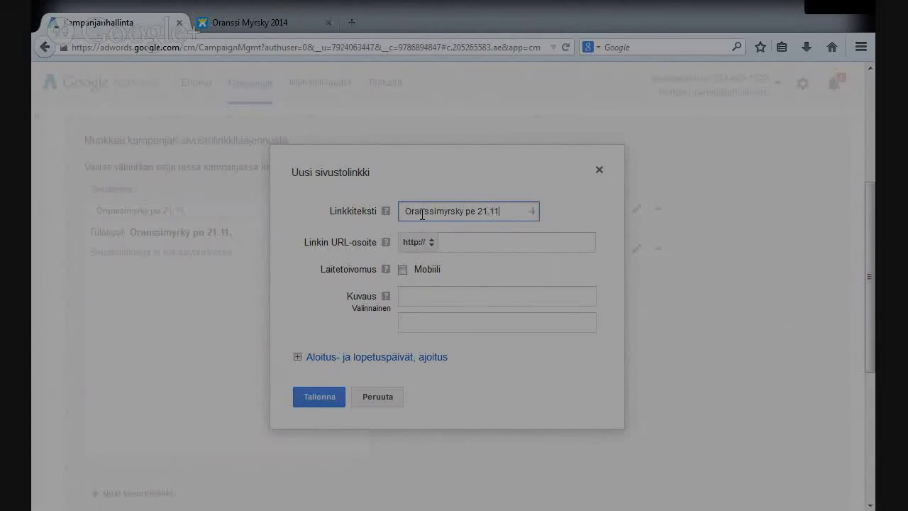
pyautogui.click(461, 246)
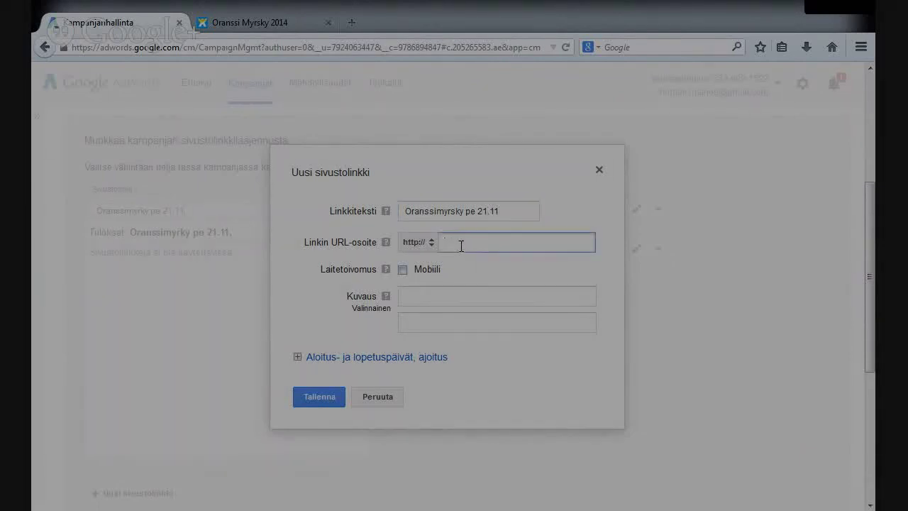
pyautogui.hotkey('ctrl', 'v')
# Step: Describe the Friday sitelink as "Kaupunkifestivaalin tapahtumat" and "perjantaina Jyväskylässä"
pyautogui.click(434, 294)
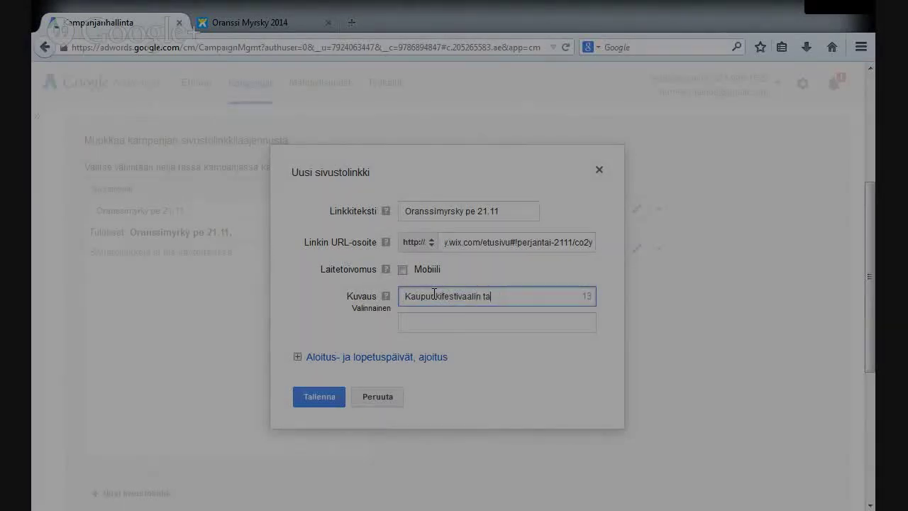
pyautogui.write('Kaupunkifestivaalin tapahtumat')
pyautogui.press('Tab')
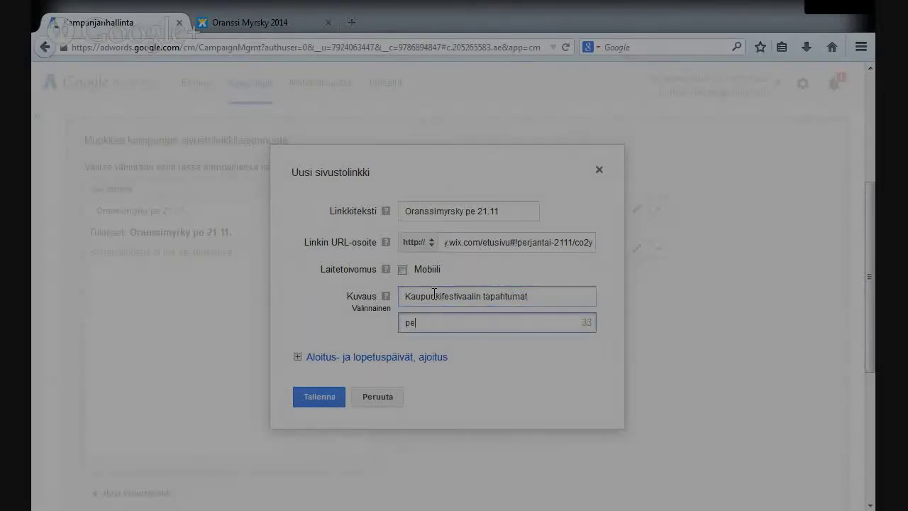
pyautogui.write('perjantaina Jyväskylässä')
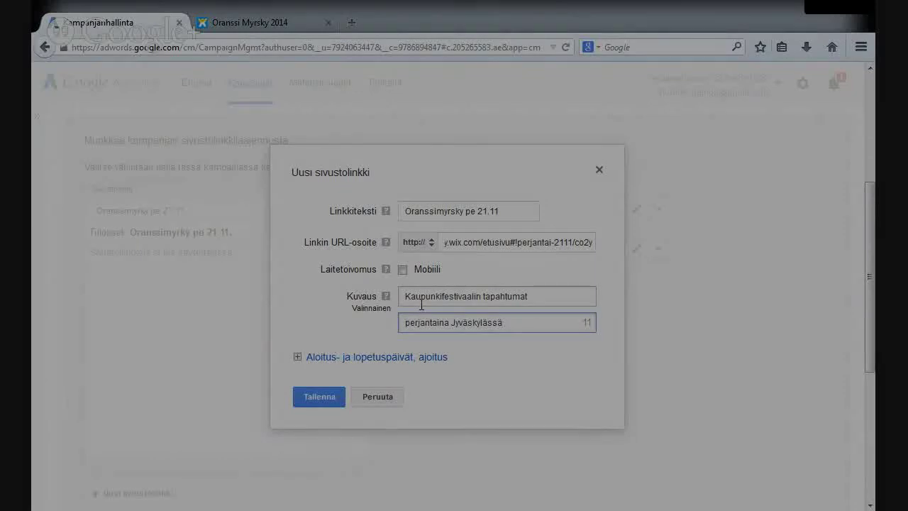
# Step: Set the Friday sitelink's end date to 21.11.2014 and save the sitelink
pyautogui.click(402, 359)
pyautogui.click(509, 383)
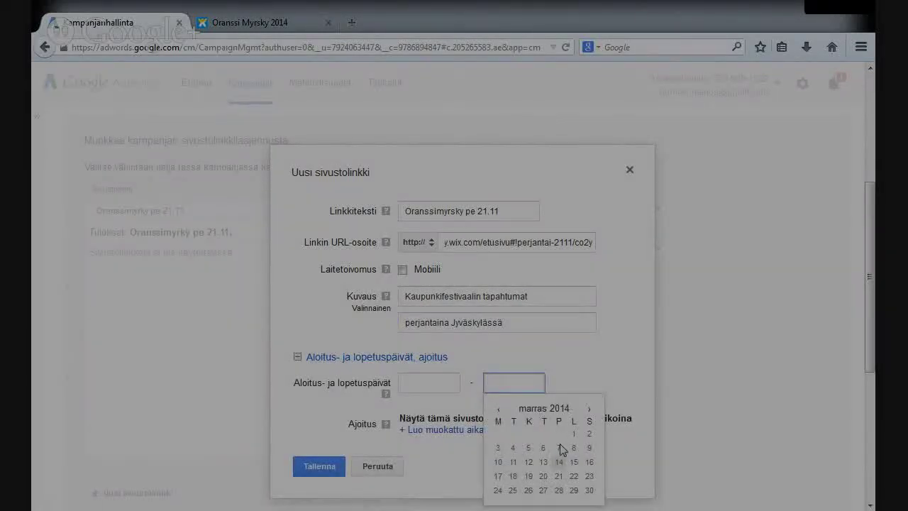
pyautogui.write('21.11.2014')
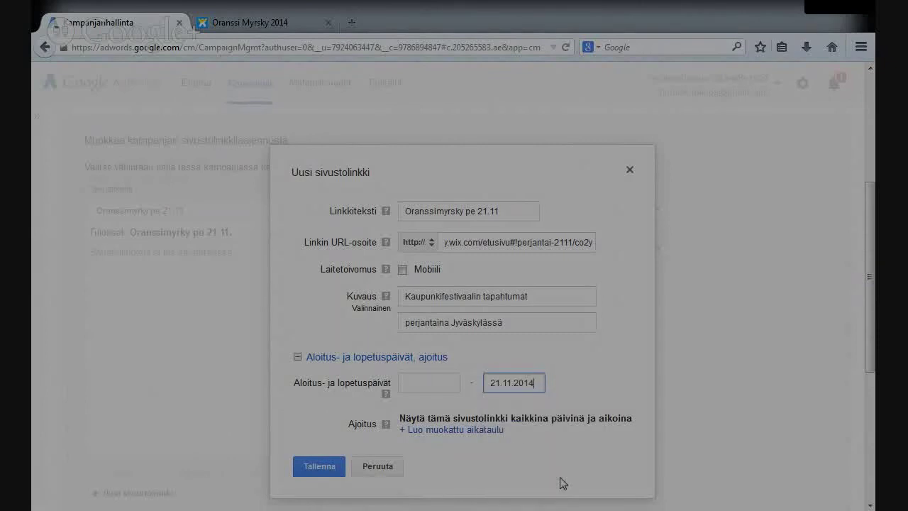
pyautogui.click(325, 471)
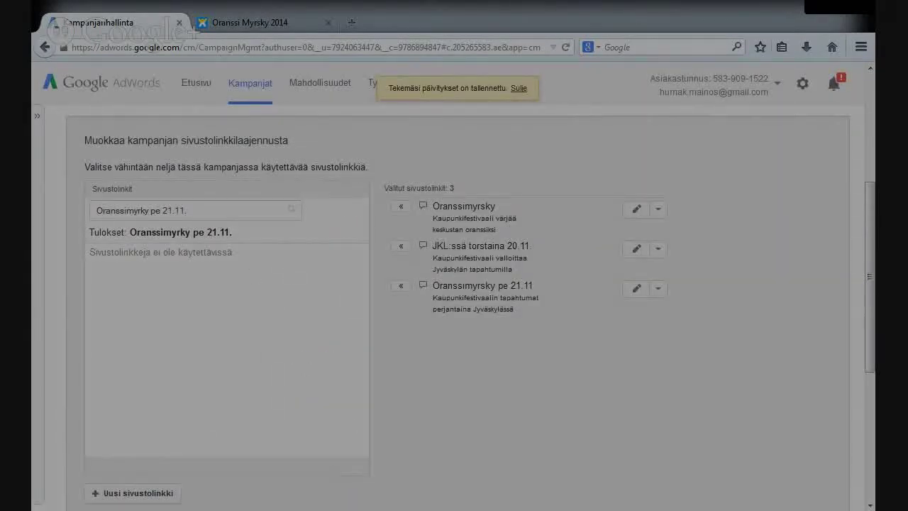
# Step: Start a new sitelink with the link text "Oranssimyrky la 22.11."
pyautogui.click(139, 495)
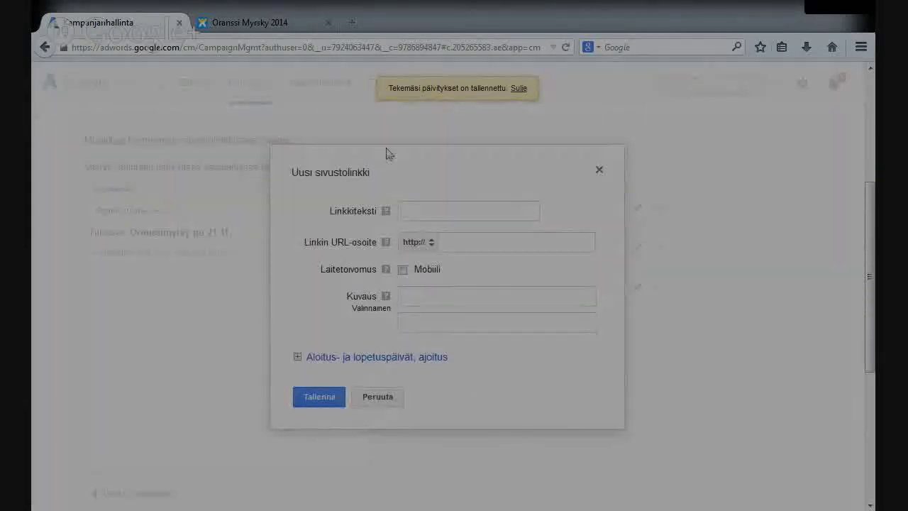
pyautogui.click(417, 209)
pyautogui.write('Oranssimyrkyu')
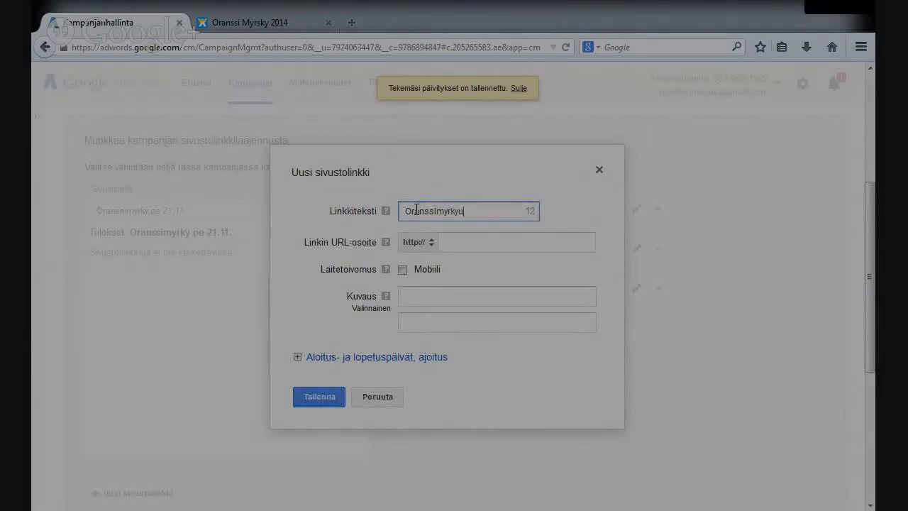
pyautogui.press('BackSpace')
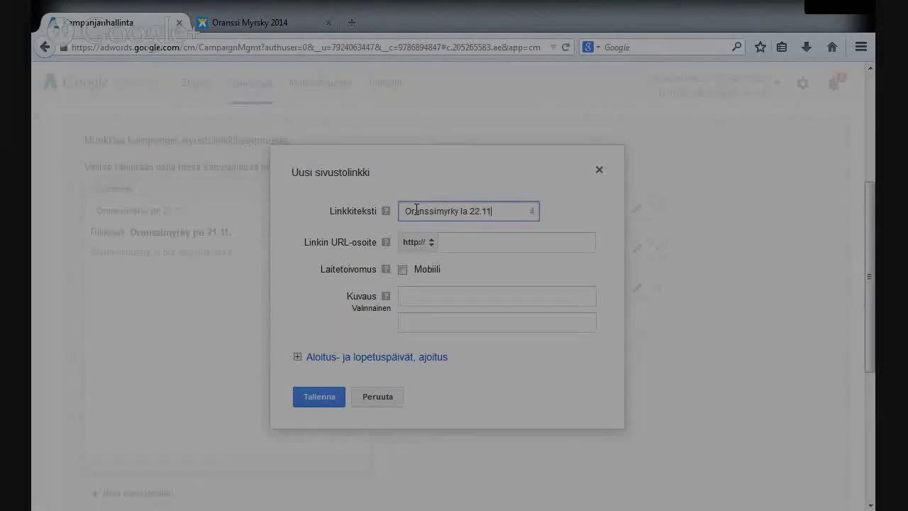
# Step: Use the address of the Oranssi Myrsky site's Saturday 22.11 programme page as the new sitelink's URL
pyautogui.click(242, 23)
pyautogui.moveTo(430, 86)
pyautogui.click(386, 152)
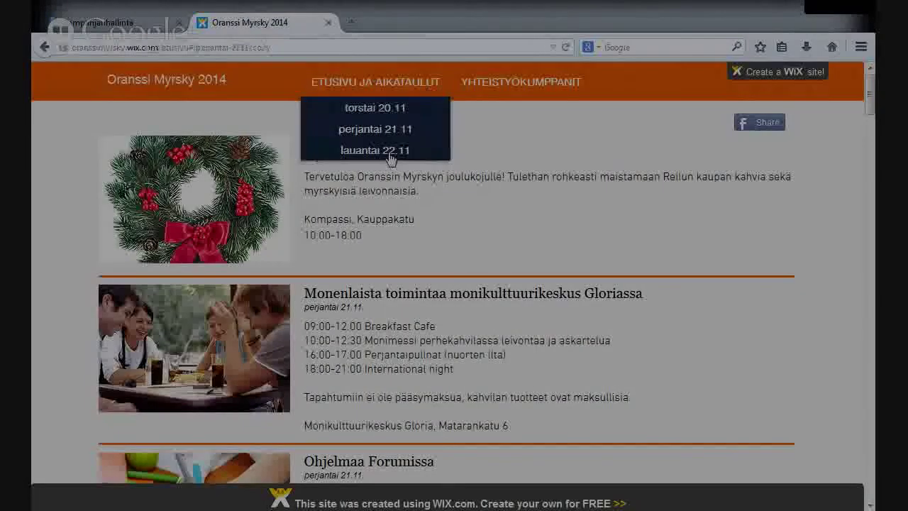
pyautogui.click(283, 47)
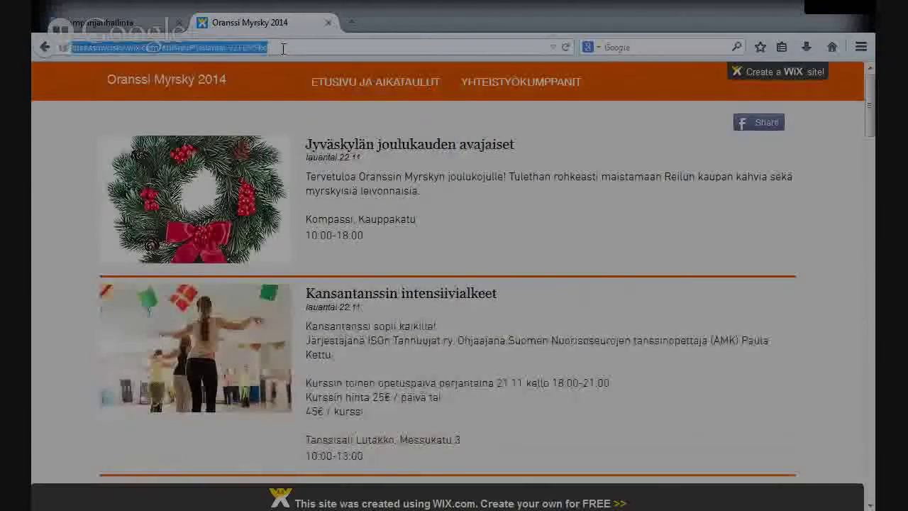
pyautogui.click(107, 23)
pyautogui.click(466, 244)
pyautogui.hotkey('ctrl', 'v')
# Step: Describe the Saturday sitelink as "Jyväskylän kaupunkifestivaalilla" and "tapahtuu lauantaina"
pyautogui.click(405, 297)
pyautogui.write('la')
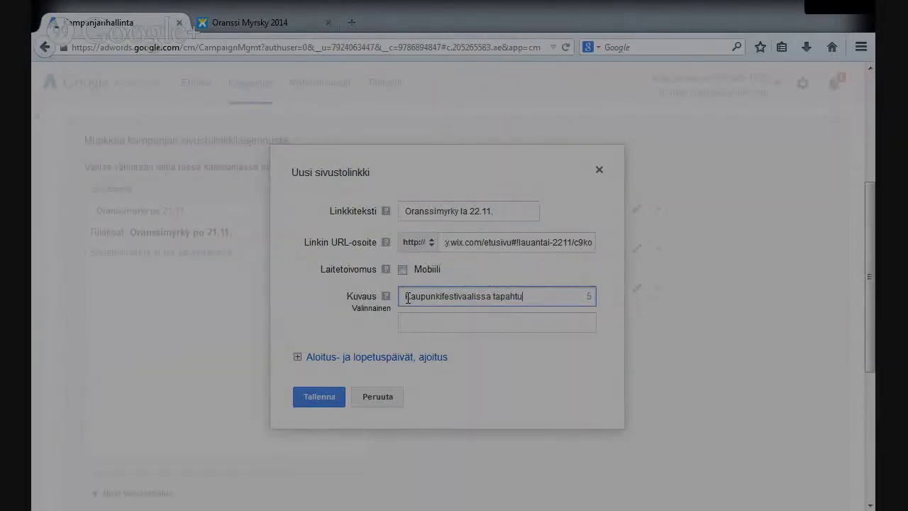
pyautogui.press('BackSpace')
pyautogui.press('BackSpace')
pyautogui.press('BackSpace')
pyautogui.press('BackSpace')
pyautogui.press('BackSpace')
pyautogui.press('BackSpace')
pyautogui.press('BackSpace')
pyautogui.press('BackSpace')
pyautogui.press('BackSpace')
pyautogui.press('BackSpace')
pyautogui.press('BackSpace')
pyautogui.press('BackSpace')
pyautogui.press('BackSpace')
pyautogui.press('BackSpace')
pyautogui.press('BackSpace')
pyautogui.press('BackSpace')
pyautogui.press('BackSpace')
pyautogui.press('BackSpace')
pyautogui.press('BackSpace')
pyautogui.press('BackSpace')
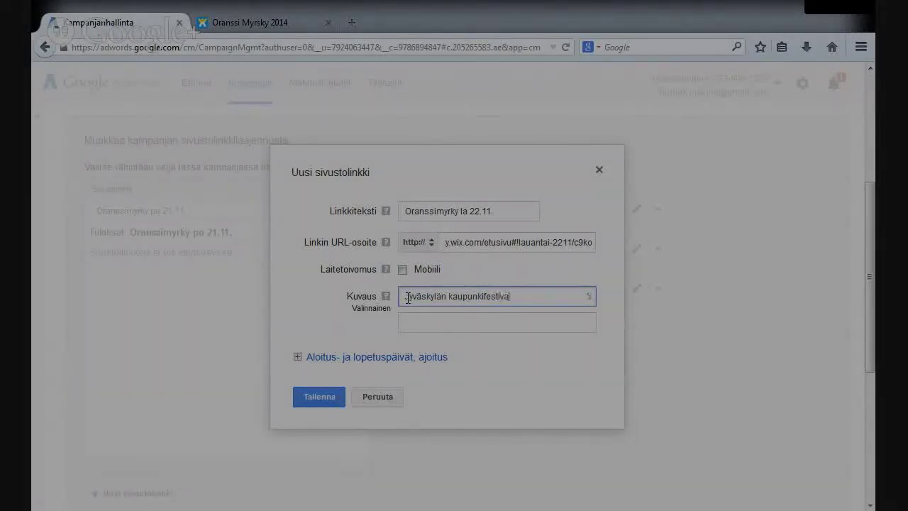
pyautogui.press('Tab')
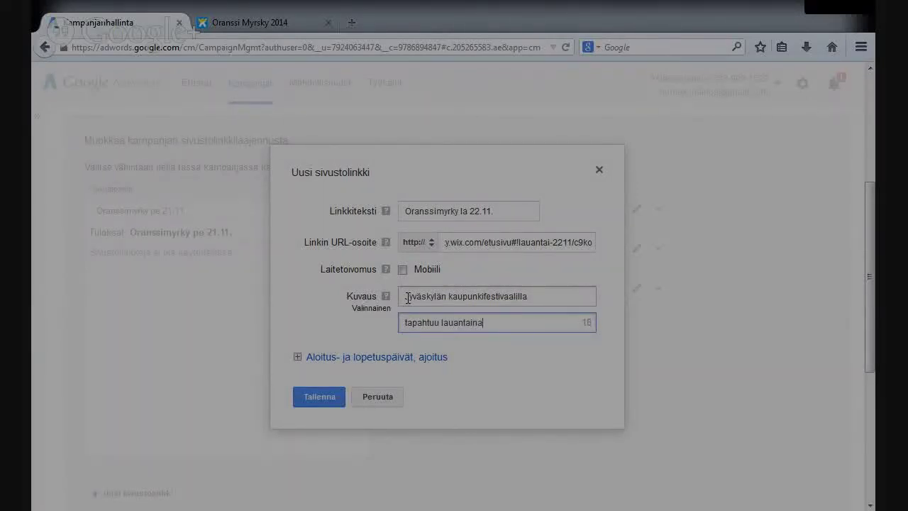
# Step: Set the Saturday sitelink's end date to 22.11.2014 and save the sitelink
pyautogui.click(424, 360)
pyautogui.click(511, 383)
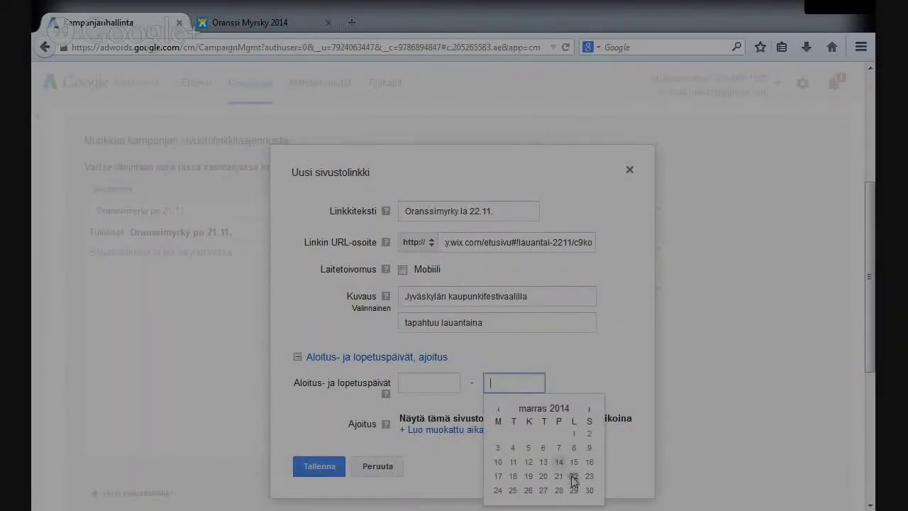
pyautogui.click(572, 477)
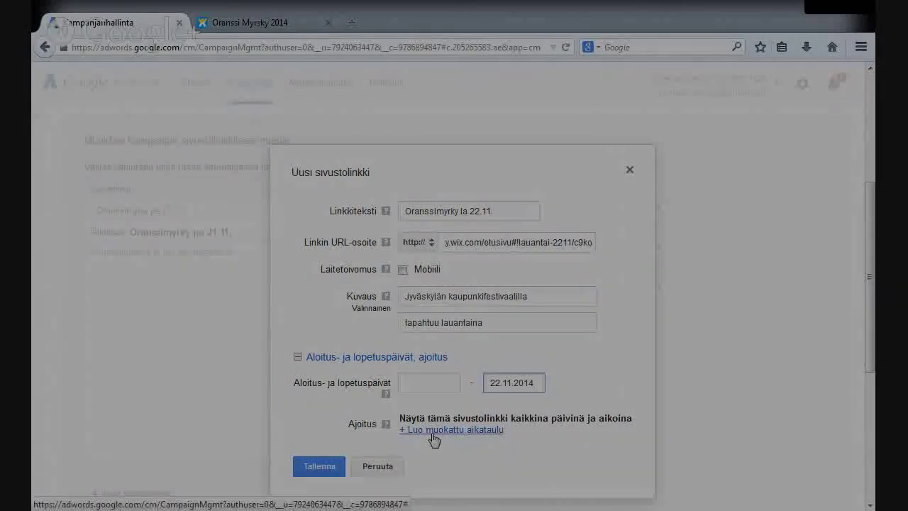
pyautogui.click(322, 467)
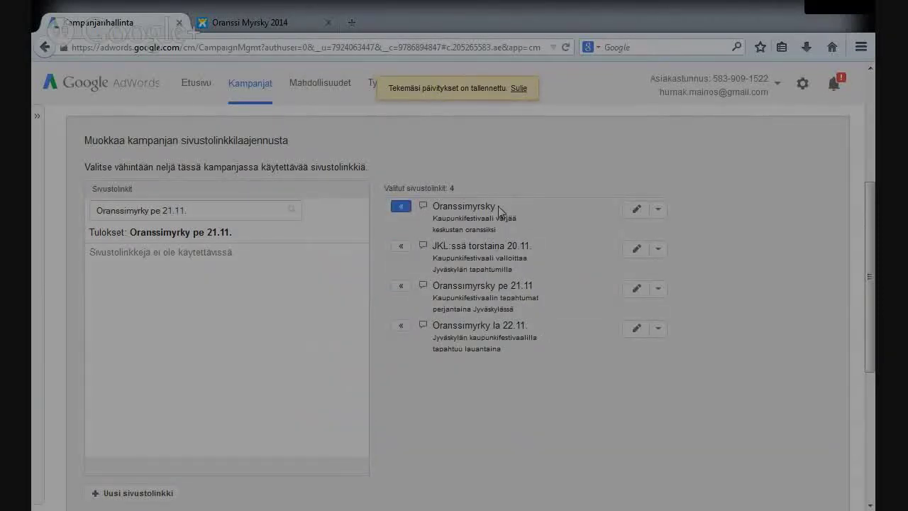
# Step: Change the Thursday sitelink's link text to "Oranssimyrsky to 20.11." and save it
pyautogui.click(636, 249)
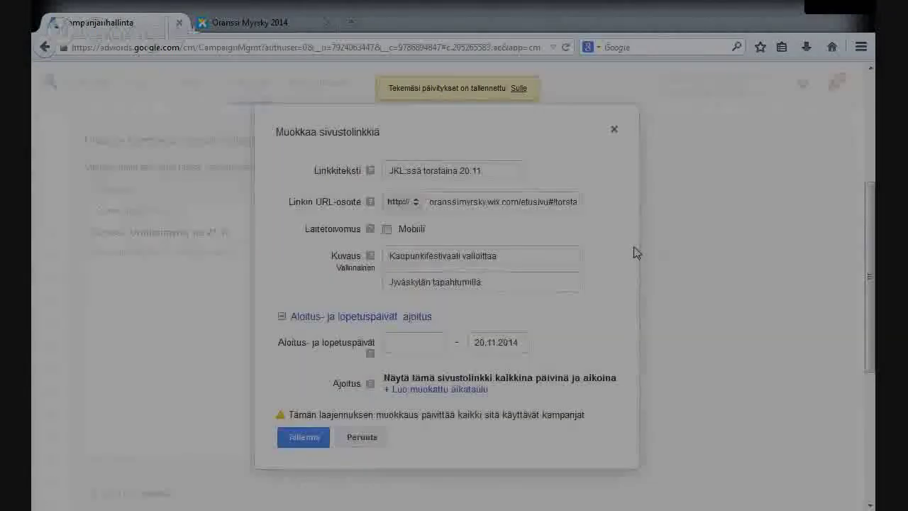
pyautogui.click(447, 170)
pyautogui.moveTo(447, 171); pyautogui.dragTo(304, 172)
pyautogui.press('BackSpace')
pyautogui.write('Oranssimyrsky to 20.11.')
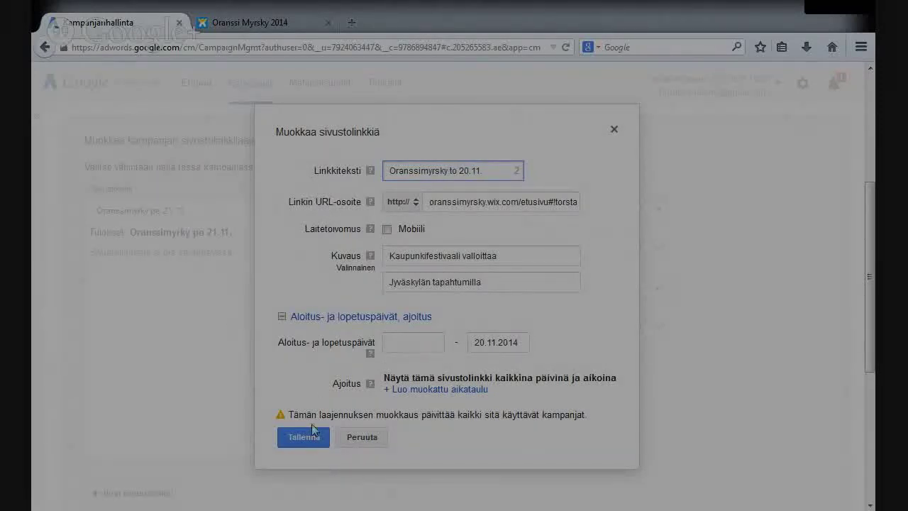
pyautogui.click(310, 431)
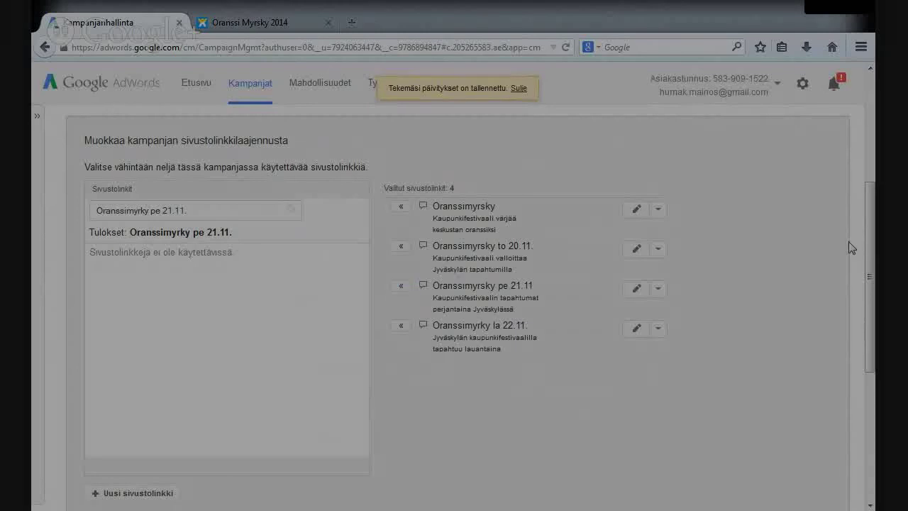
# Step: Save the campaign's sitelink extension with the four selected sitelinks
pyautogui.scroll(-5, 438, 306)
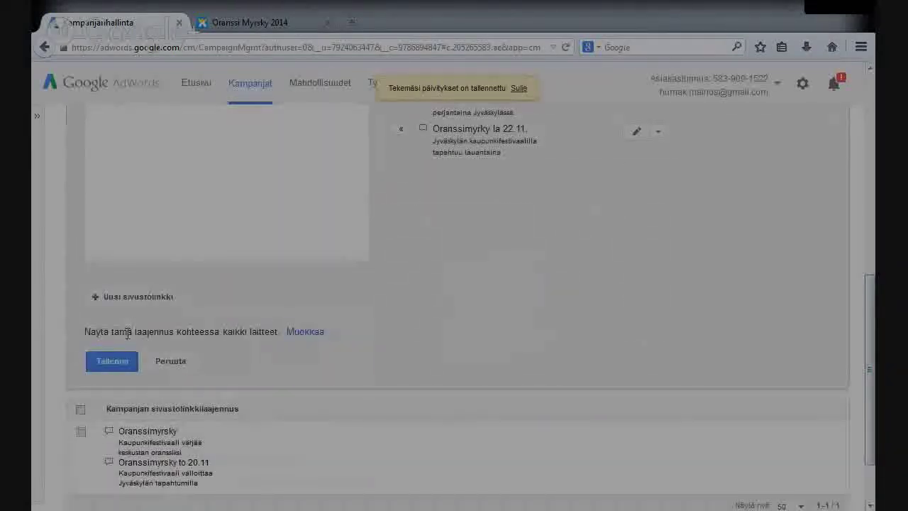
pyautogui.moveTo(872, 386); pyautogui.dragTo(867, 416)
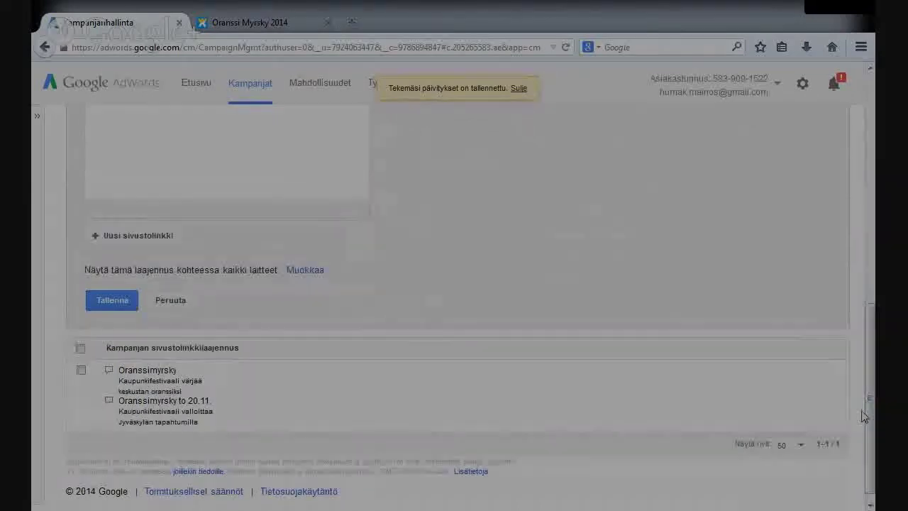
pyautogui.click(100, 307)
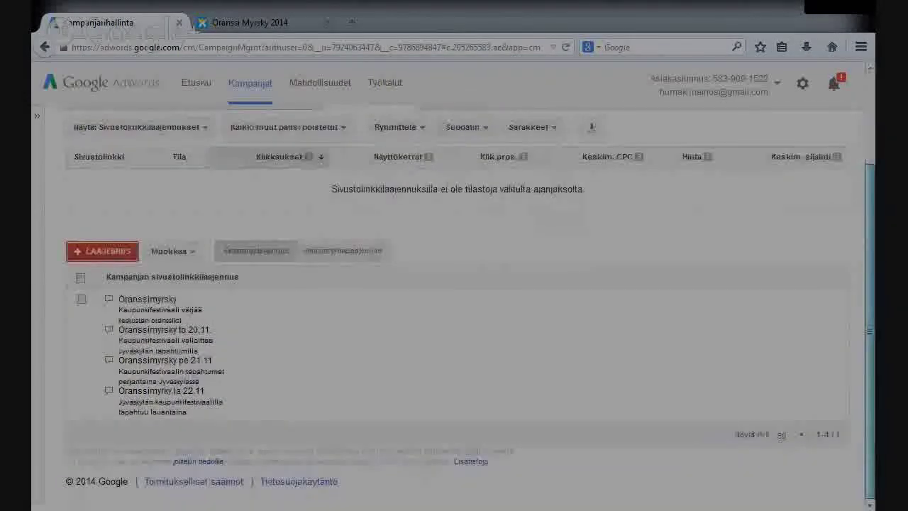
# Step: Try to add keywords to the Oranssimyrsky2014 campaign
pyautogui.click(290, 207)
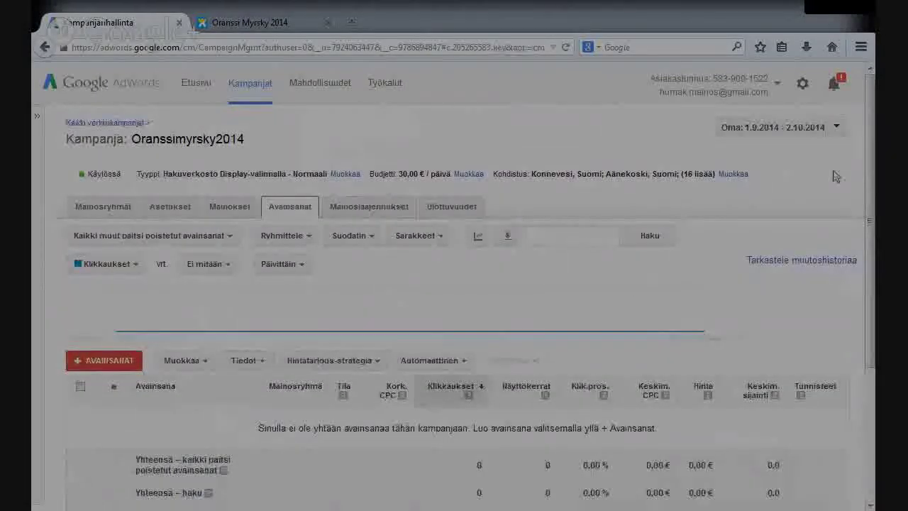
pyautogui.click(436, 361)
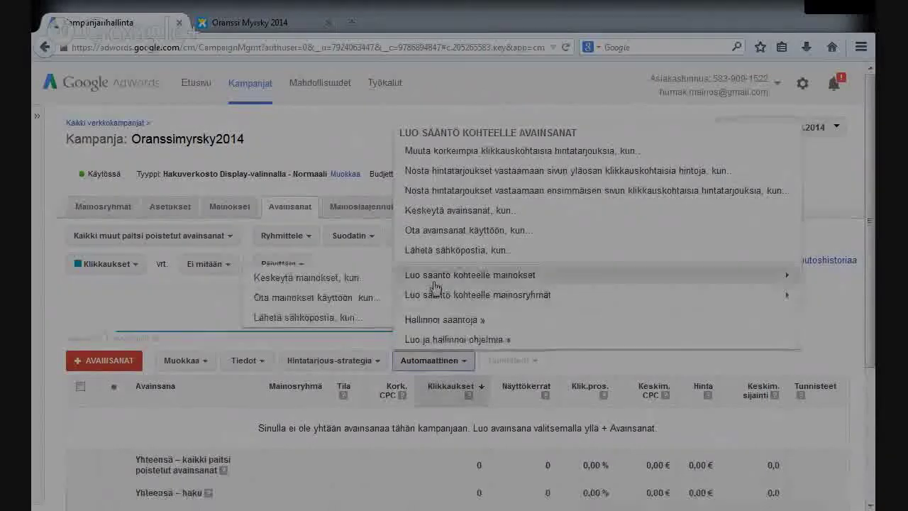
pyautogui.click(124, 365)
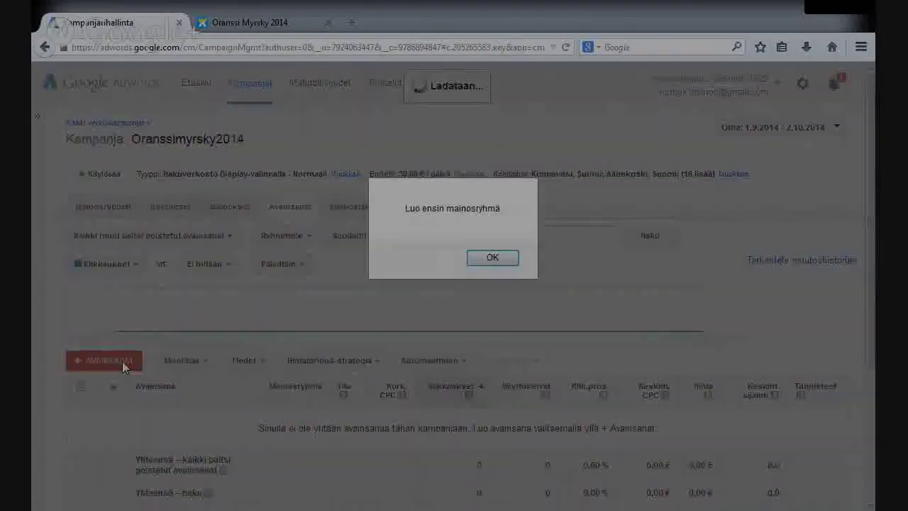
pyautogui.click(479, 264)
pyautogui.click(224, 208)
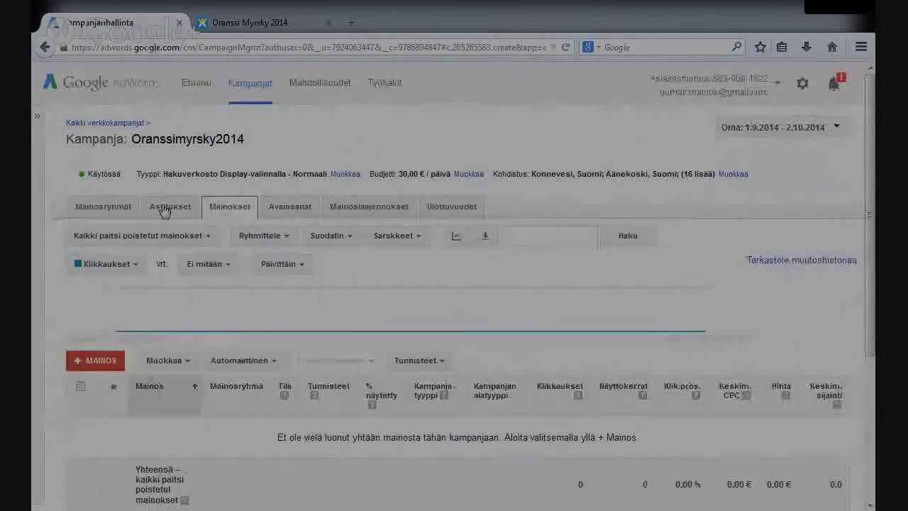
# Step: Start a new ad group in the campaign and name it "Oranssimyrsky torstai"
pyautogui.click(115, 213)
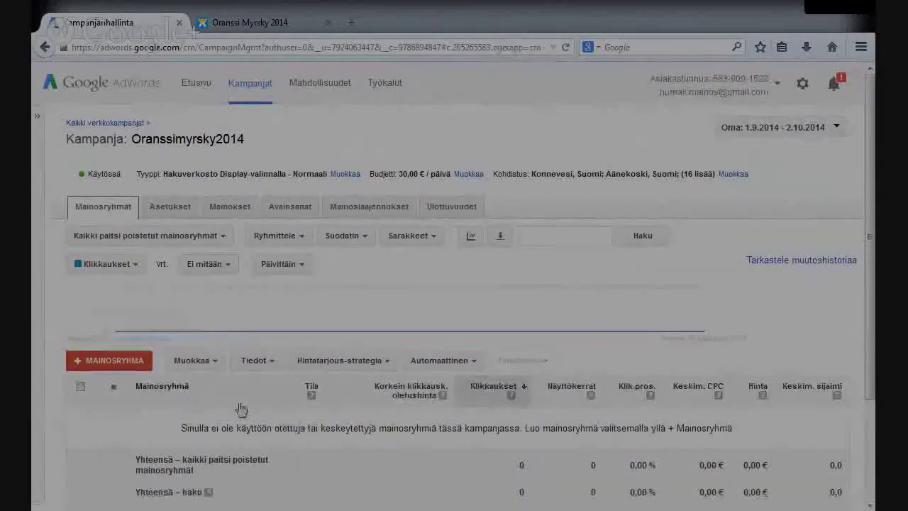
pyautogui.click(114, 361)
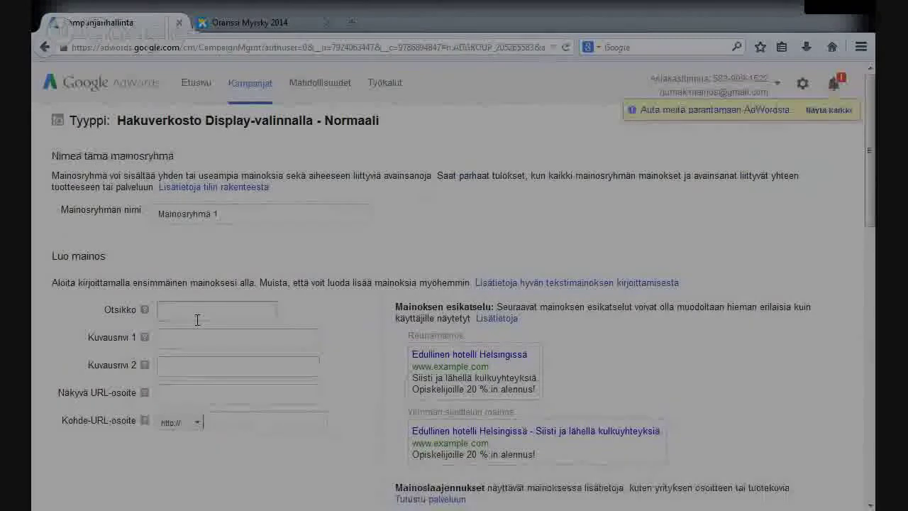
pyautogui.click(238, 211)
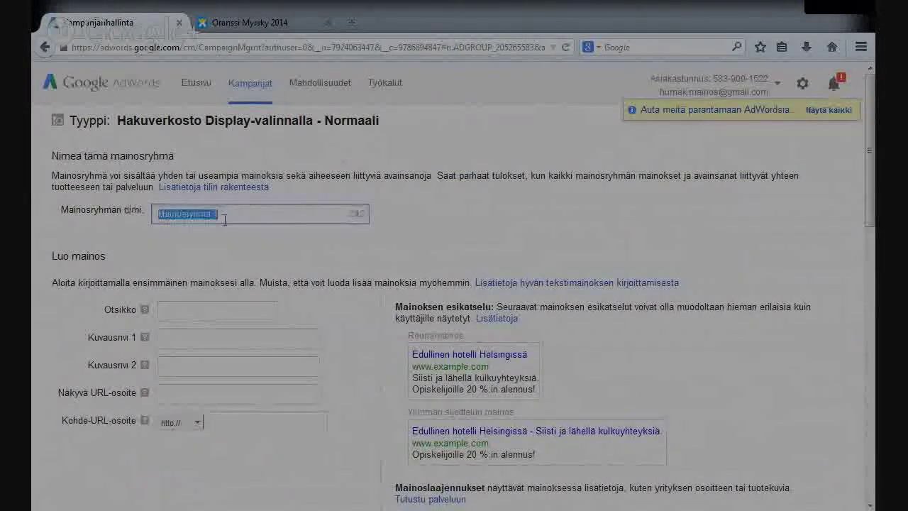
pyautogui.write('Oranssimyy')
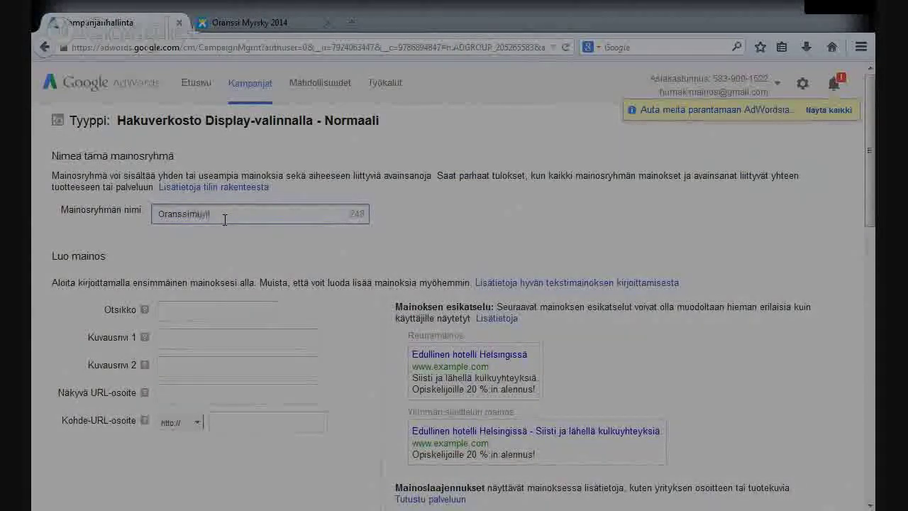
pyautogui.press('BackSpace')
pyautogui.press('BackSpace')
pyautogui.write('ssimyrsky')
pyautogui.write('y ')
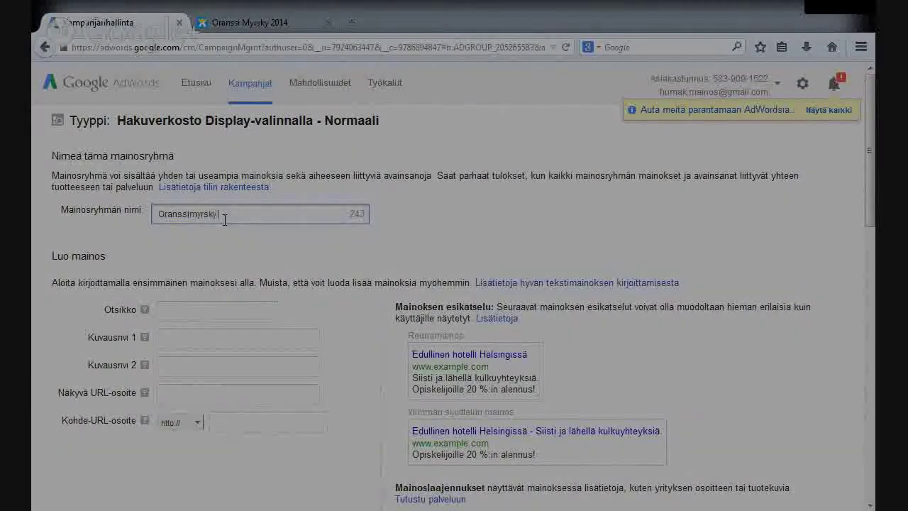
pyautogui.write('testa')
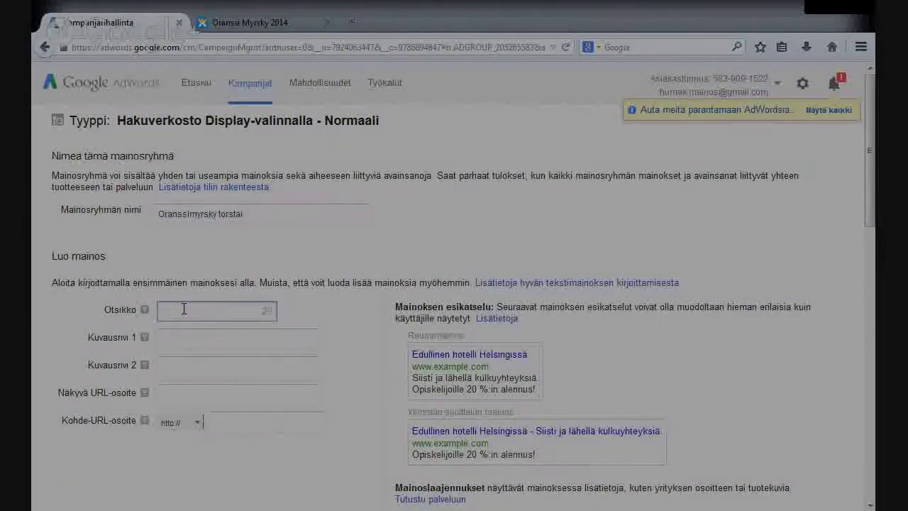
# Step: Give the ad group's first text ad the headline "Oranssimyrsku to 20.11"
pyautogui.click(183, 310)
pyautogui.write('Oranssimuyrk')
pyautogui.press('BackSpace')
pyautogui.press('BackSpace')
pyautogui.press('BackSpace')
pyautogui.press('BackSpace')
pyautogui.write('yrsku to 20.11')
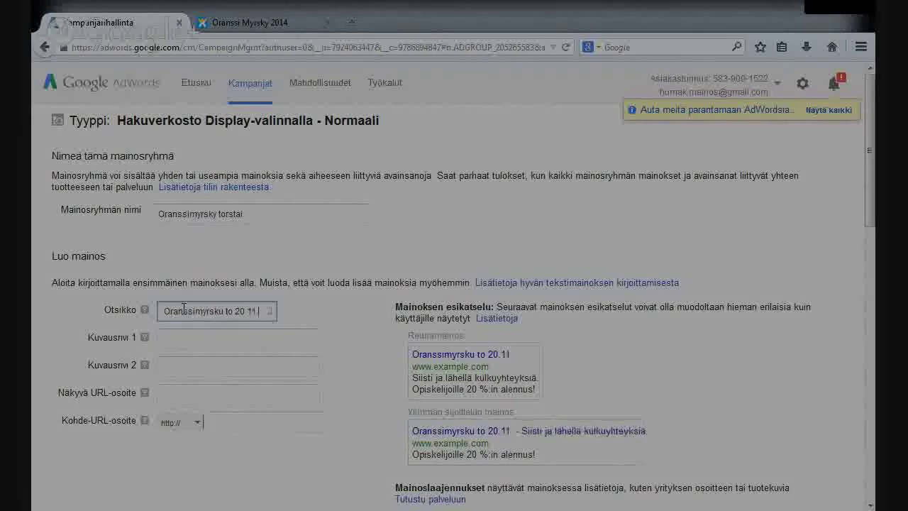
# Step: Enter "Kauounkifestivaali Jyväskylässä" as the text ad's first description line
pyautogui.click(180, 337)
pyautogui.write('Ka')
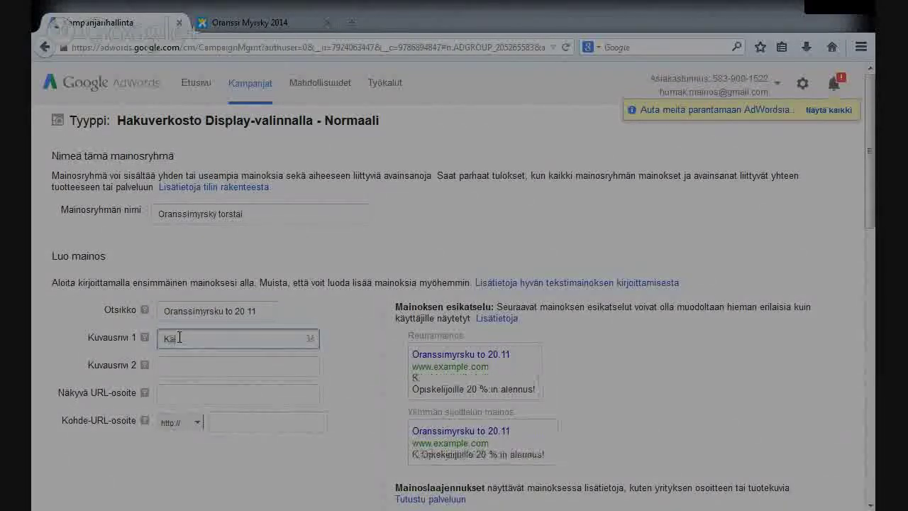
pyautogui.write('uounkife')
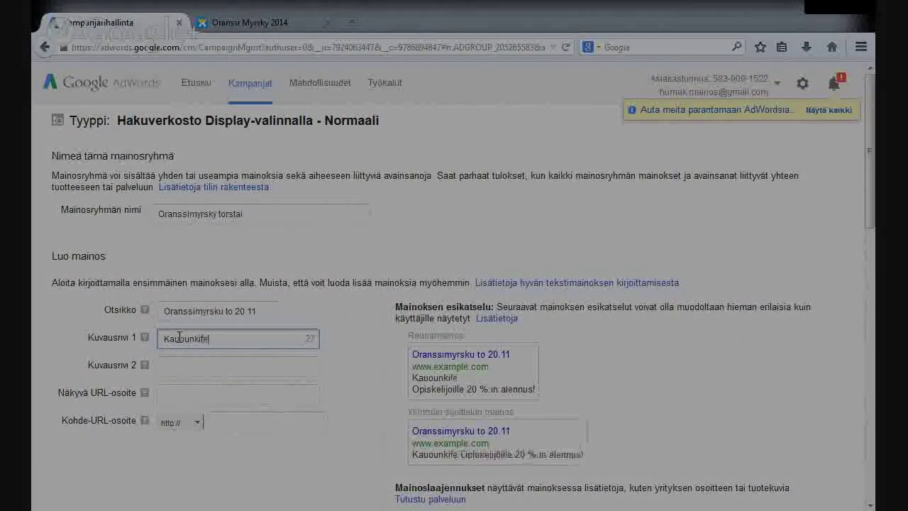
pyautogui.write('stivaali')
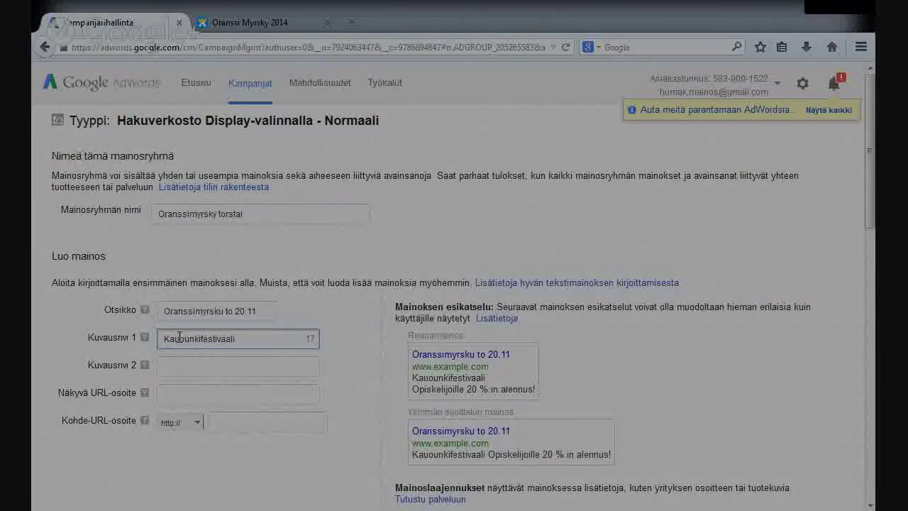
pyautogui.write('i Jyvsä')
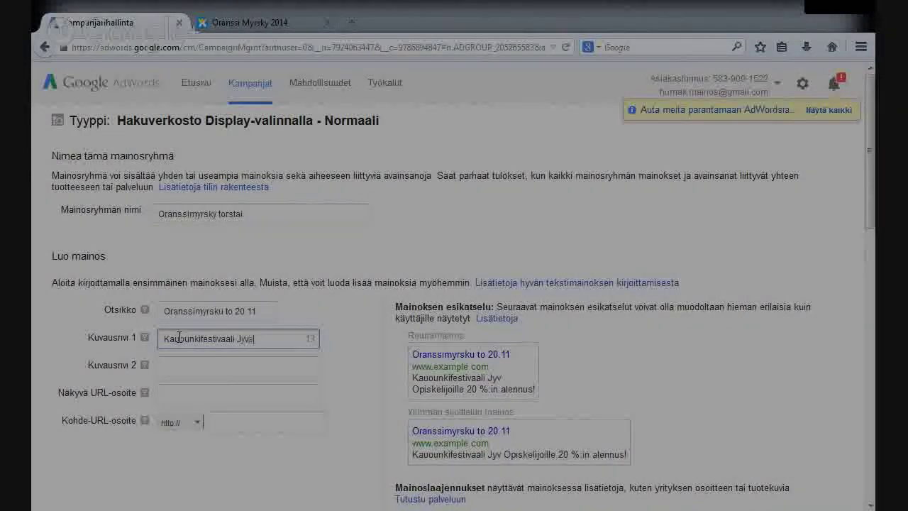
pyautogui.press('BackSpace')
pyautogui.press('BackSpace')
pyautogui.write('äs')
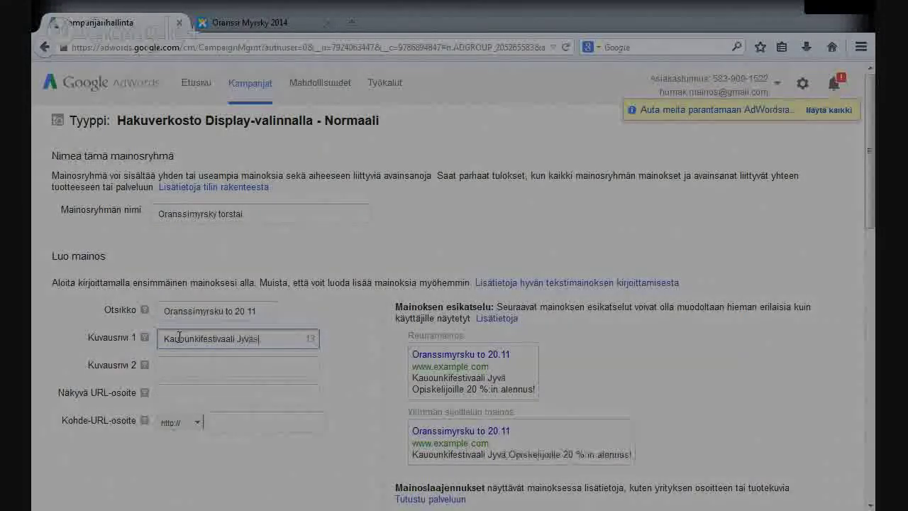
pyautogui.write('kylässä')
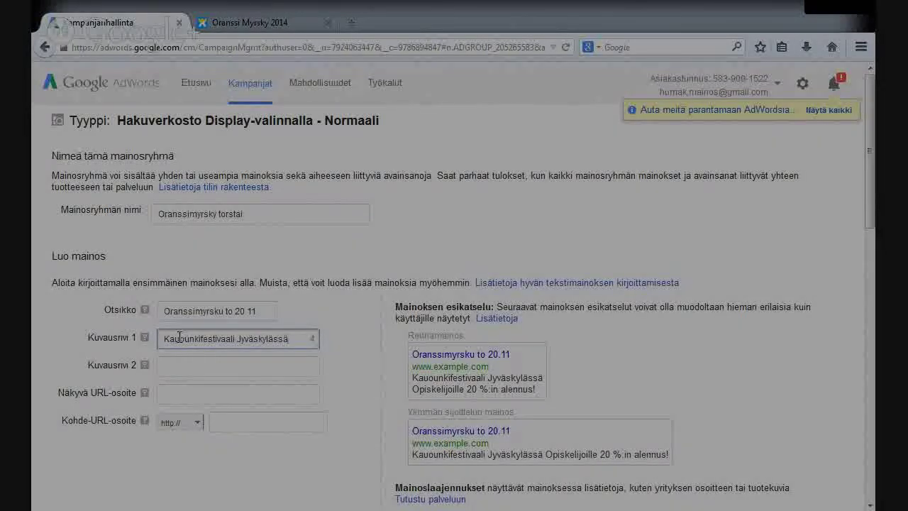
# Step: Enter "Katso torstain tapahtumat." as the text ad's second description line
pyautogui.click(205, 367)
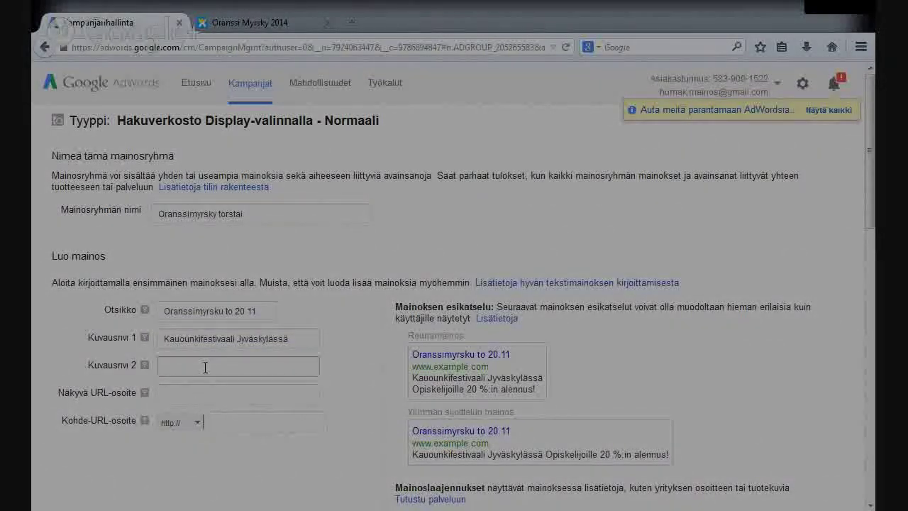
pyautogui.write('Katso')
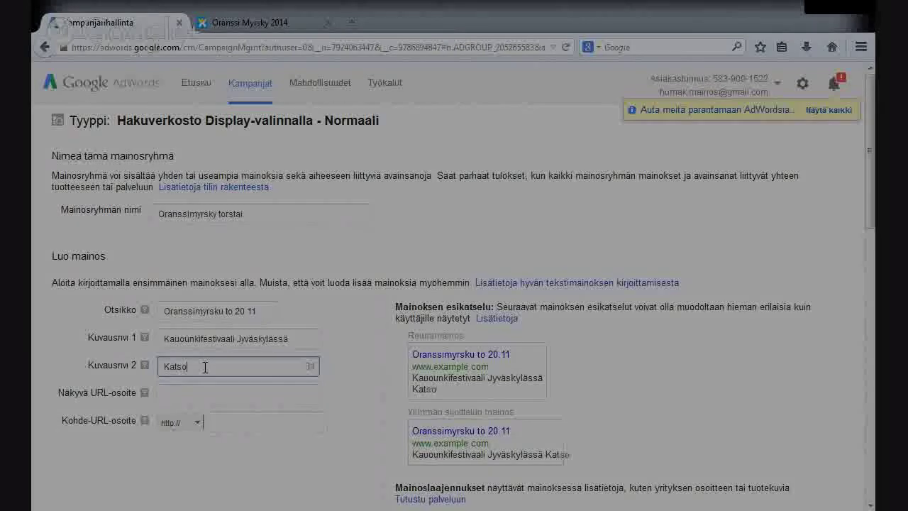
pyautogui.write(' torstain tapah')
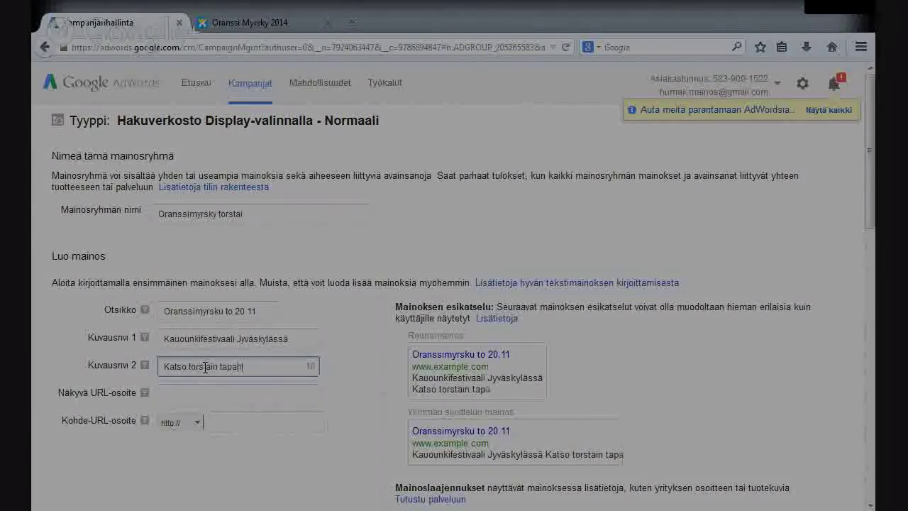
pyautogui.write('tumat')
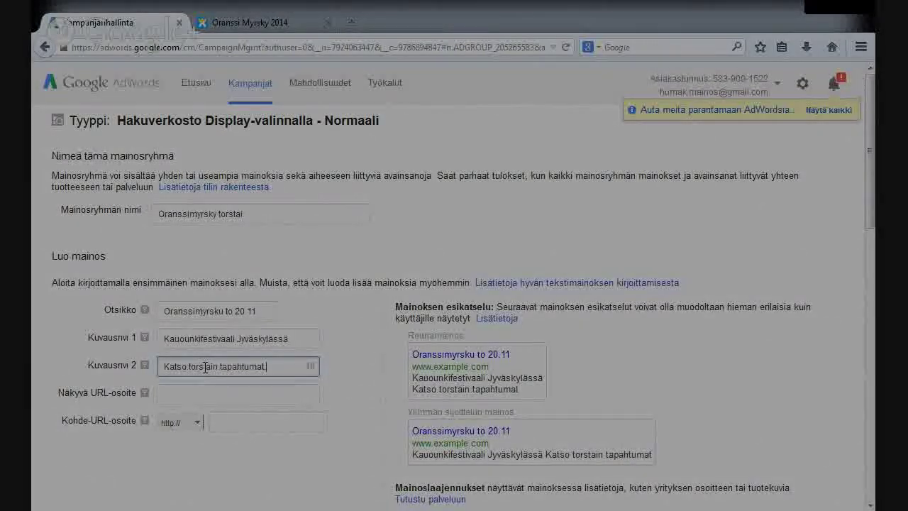
# Step: Switch to the Oranssi Myrsky 2014 website, open its "torstai 20.11" page and copy the page address
pyautogui.click(170, 392)
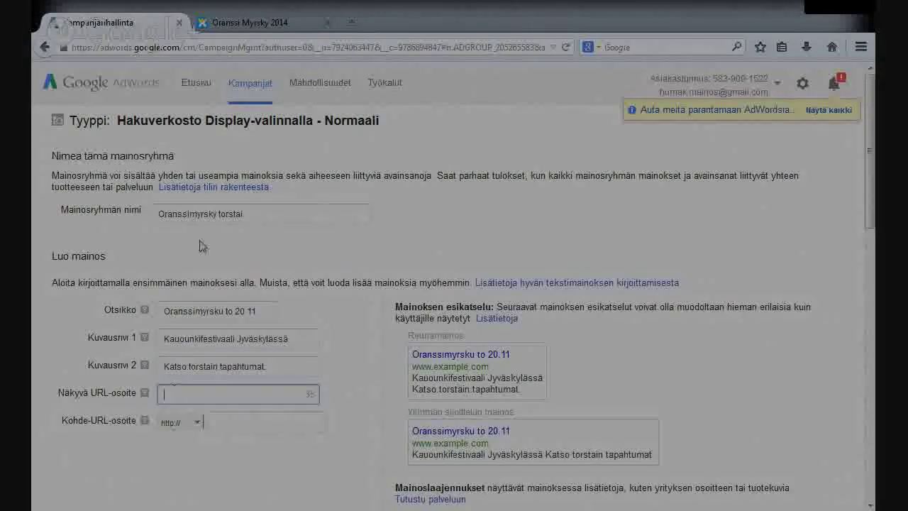
pyautogui.click(280, 27)
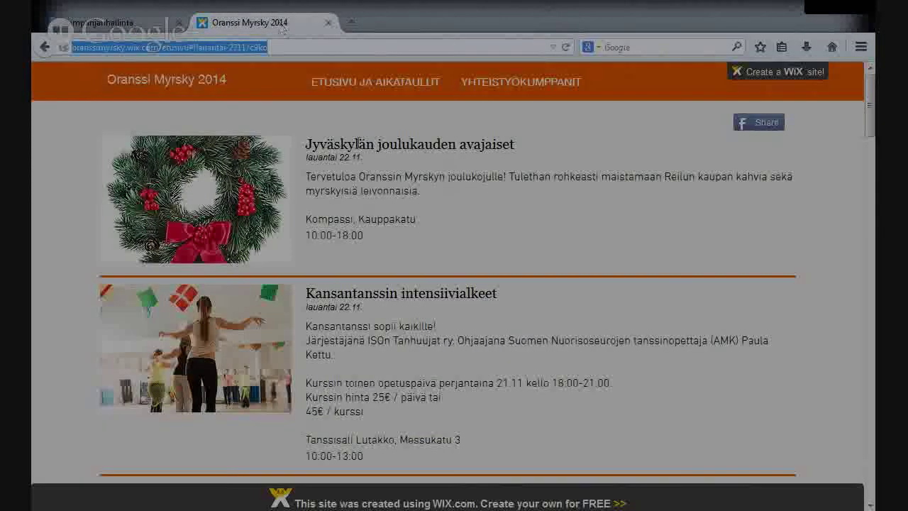
pyautogui.click(328, 83)
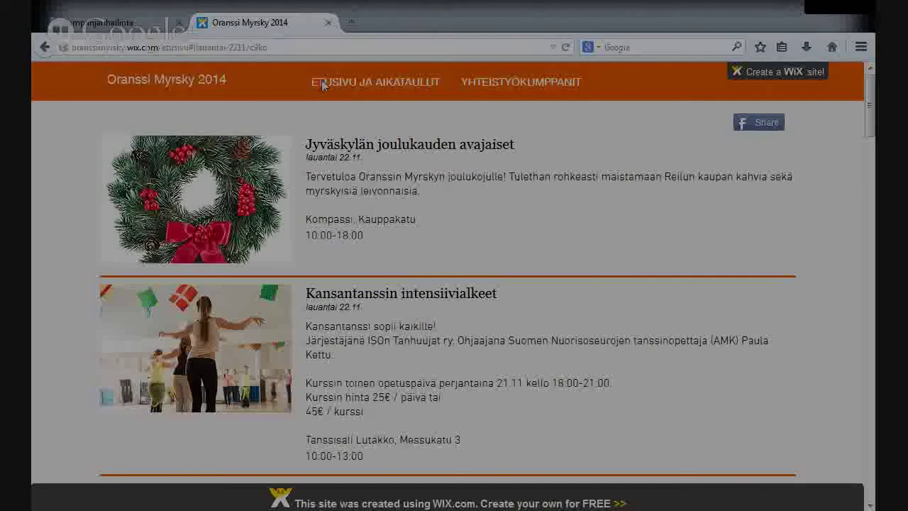
pyautogui.moveTo(419, 91)
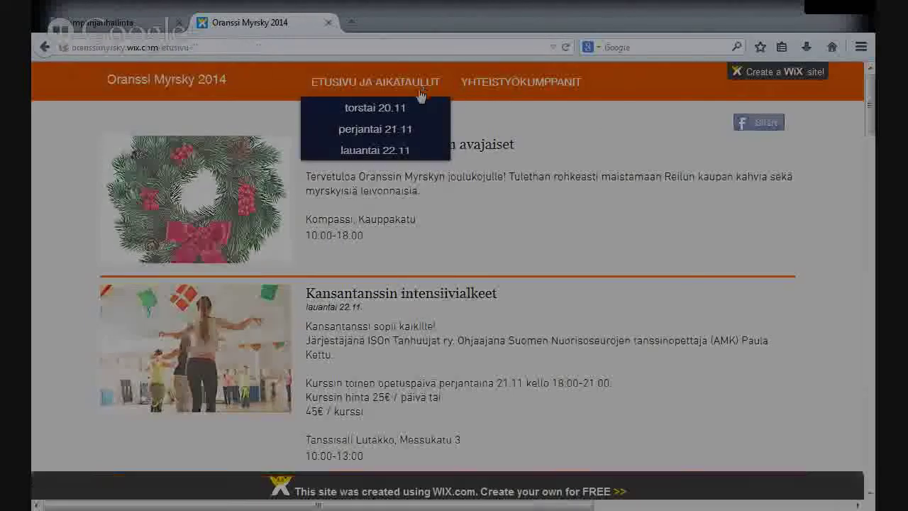
pyautogui.click(399, 108)
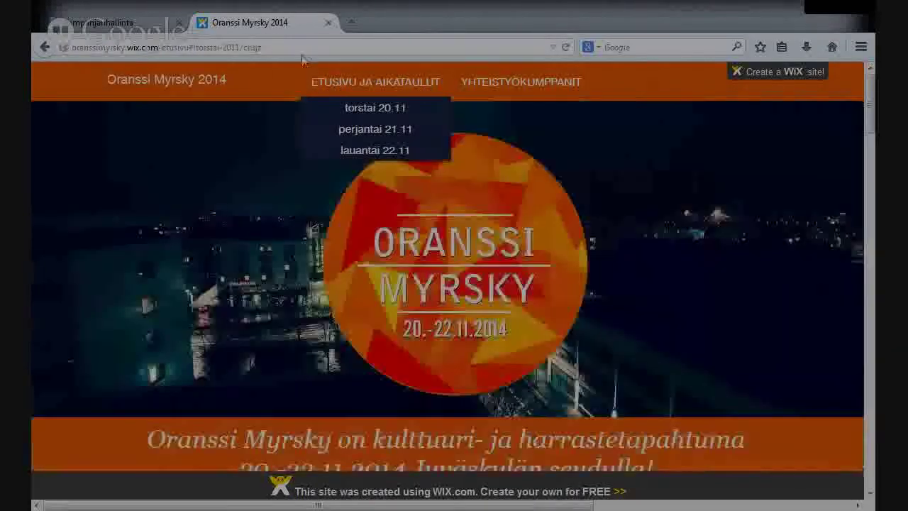
pyautogui.click(163, 47)
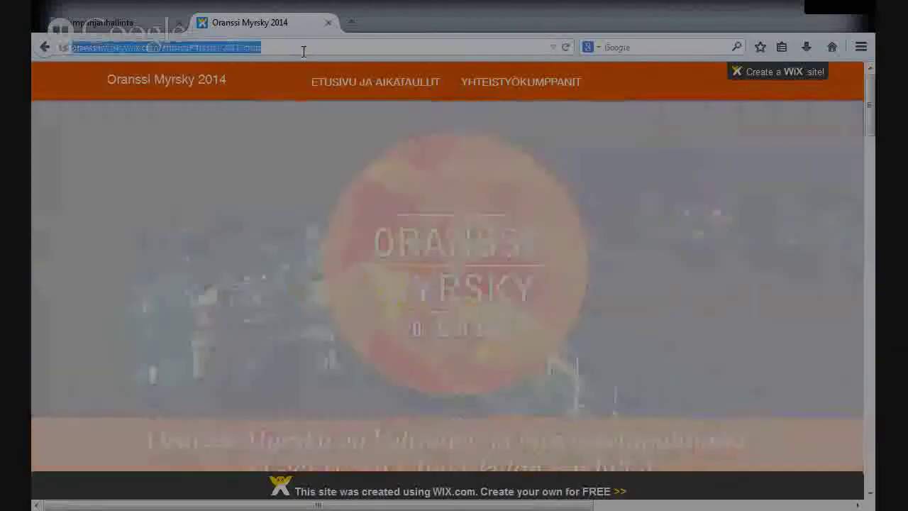
# Step: Return to AdWords and paste the copied Thursday page address as the ad's display URL and destination URL
pyautogui.click(107, 22)
pyautogui.click(241, 392)
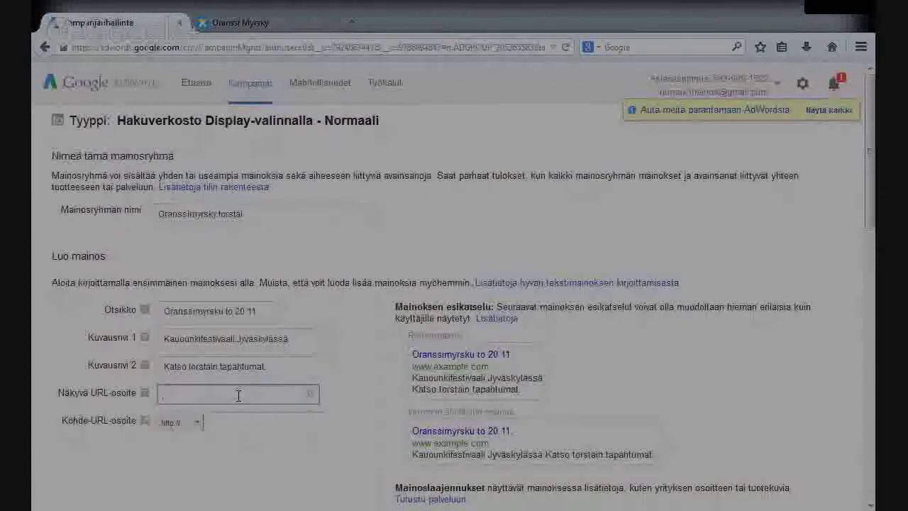
pyautogui.write('http://oranssimyrsky.wix.com/etusivu#!torstai-2011/cng-20')
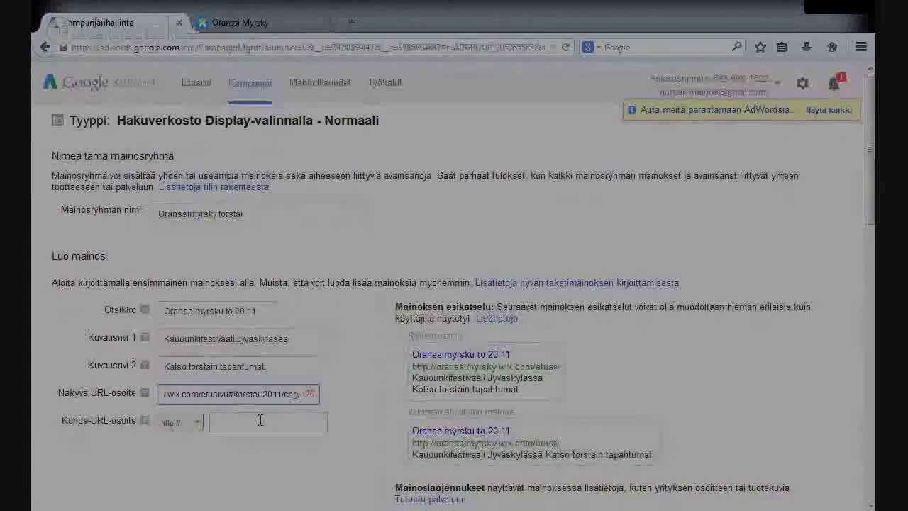
# Step: Shorten the ad's display URL to "oranssimyrsky.wix.com/etusivu"
pyautogui.click(298, 397)
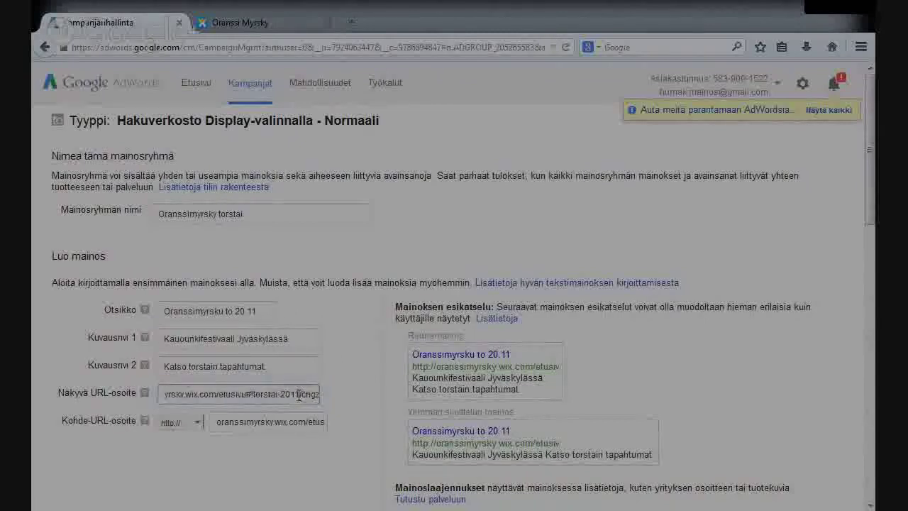
pyautogui.press('Delete')
pyautogui.press('Delete')
pyautogui.press('Delete')
pyautogui.press('Delete')
pyautogui.press('Delete')
pyautogui.press('Delete')
pyautogui.press('Delete')
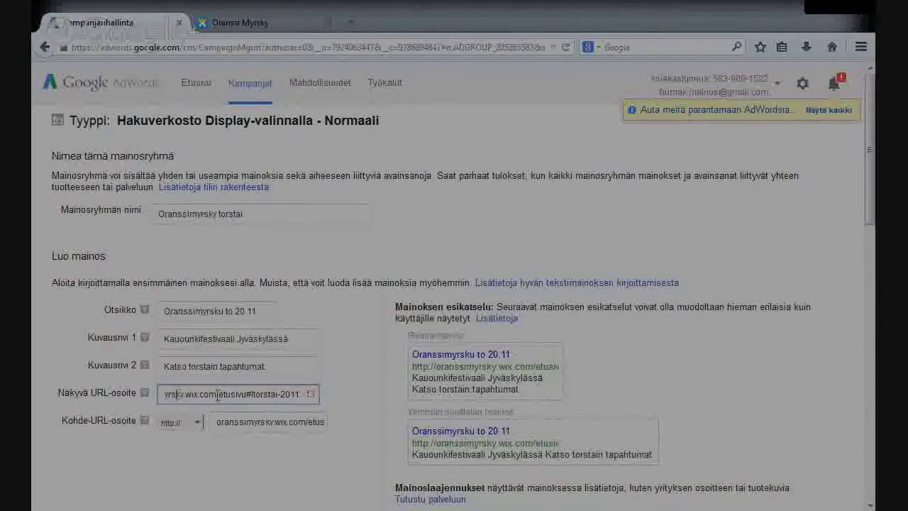
pyautogui.moveTo(247, 394); pyautogui.dragTo(354, 405)
pyautogui.press('Delete')
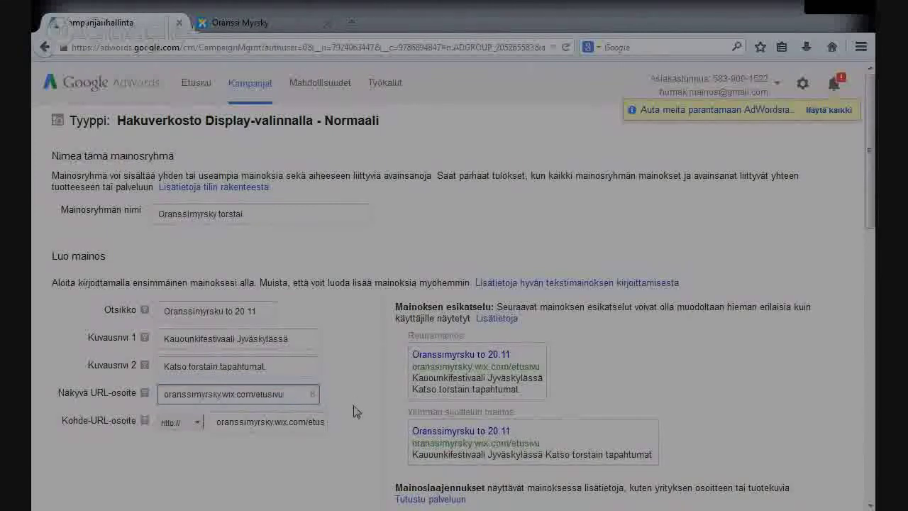